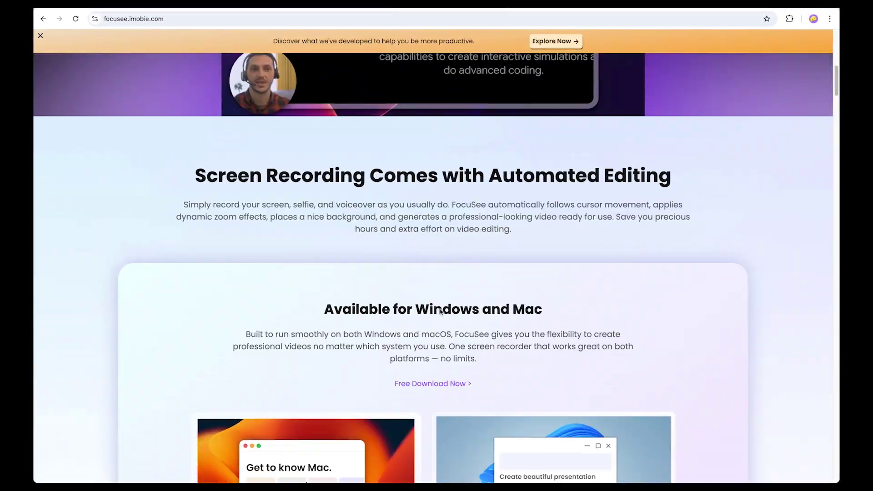
Scroll down the FocuSee homepage through its feature sections.
scroll(440, 311, "down", 4)
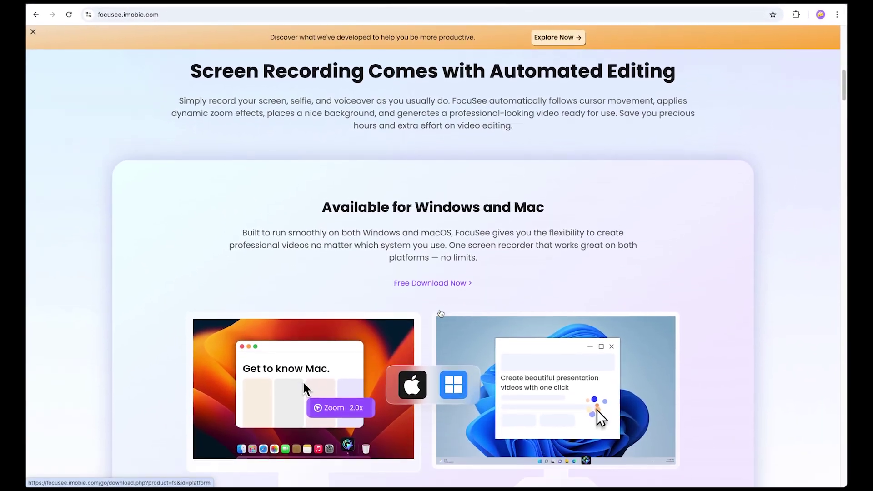
scroll(440, 313, "down", 8)
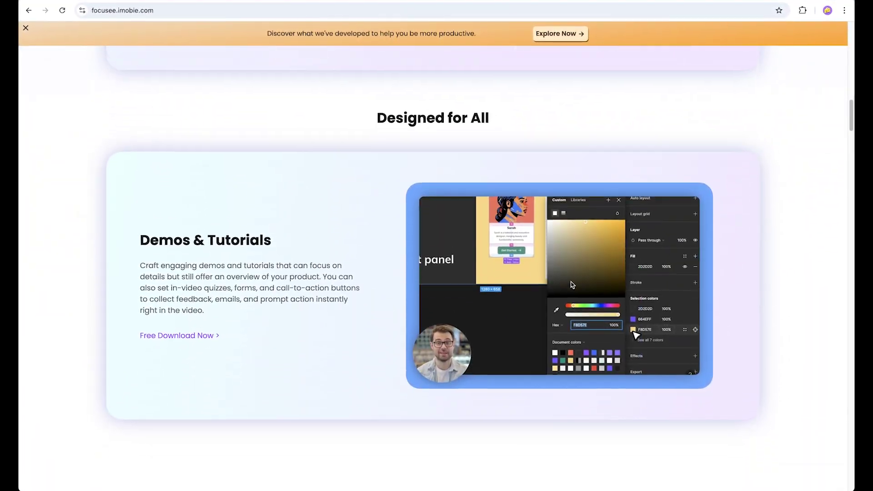
scroll(441, 273, "down", 8)
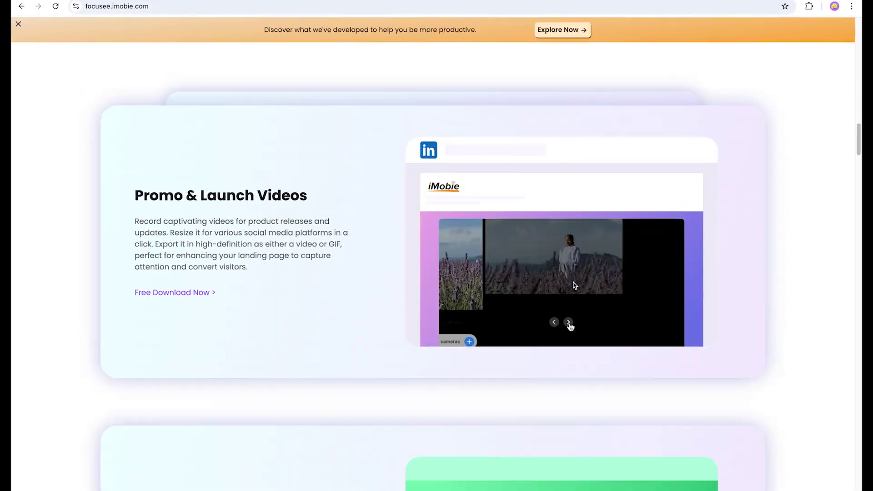
scroll(573, 286, "down", 7)
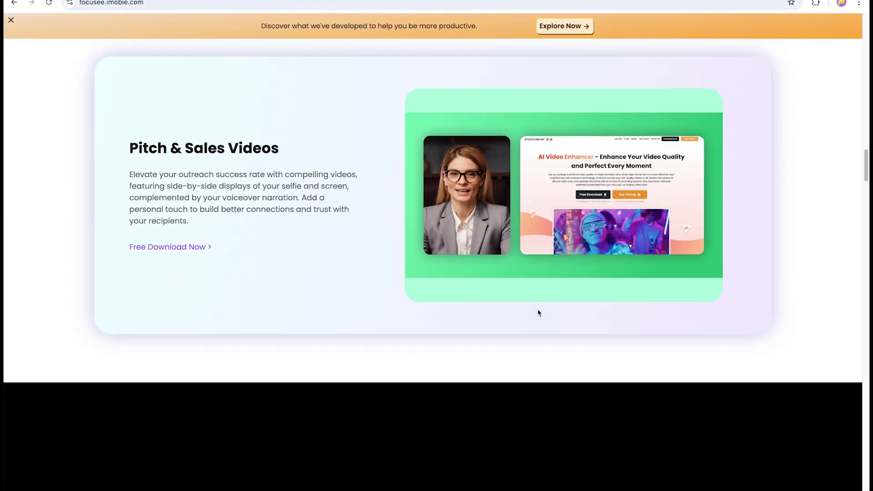
scroll(538, 313, "down", 10)
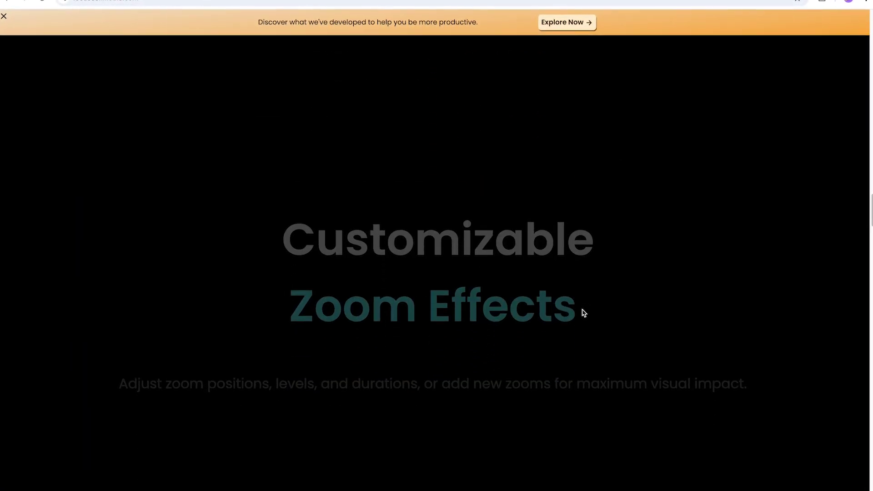
scroll(585, 313, "down", 10)
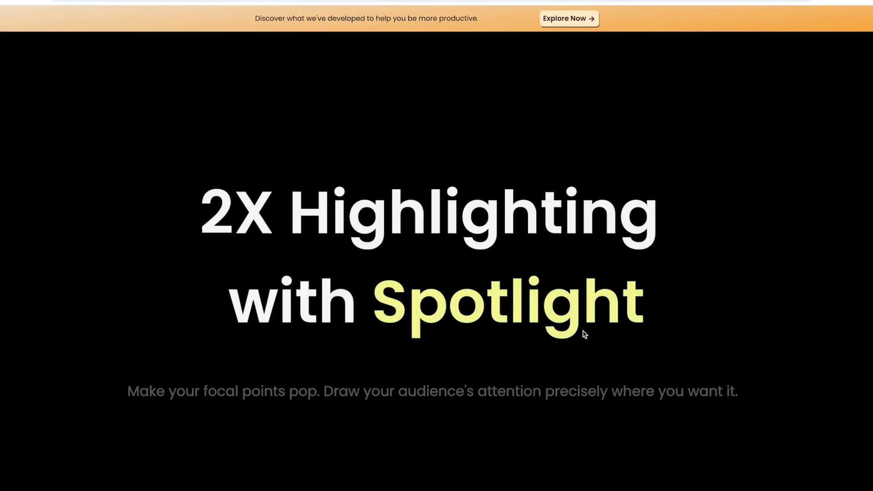
scroll(585, 334, "down", 9)
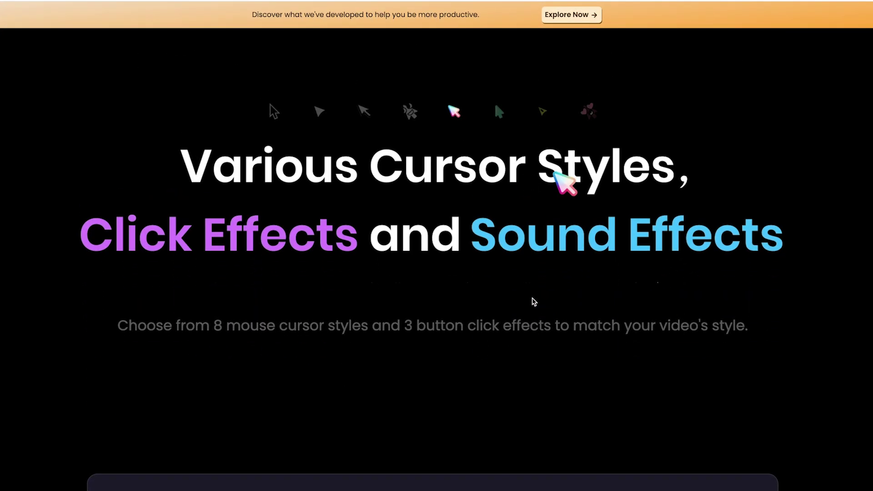
scroll(527, 301, "down", 14)
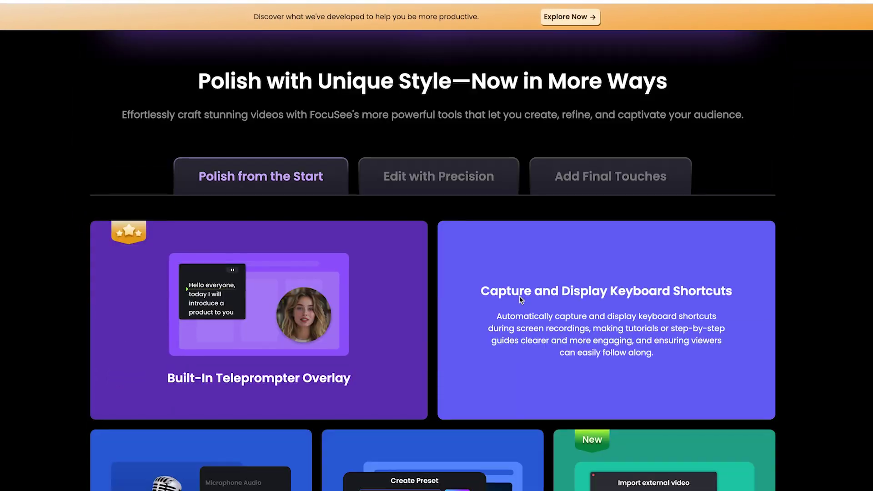
scroll(521, 300, "down", 2)
View the Edit with Precision and Add Final Touches cards, then continue to the testimonials.
scroll(455, 137, "down", 1)
left_click(439, 69)
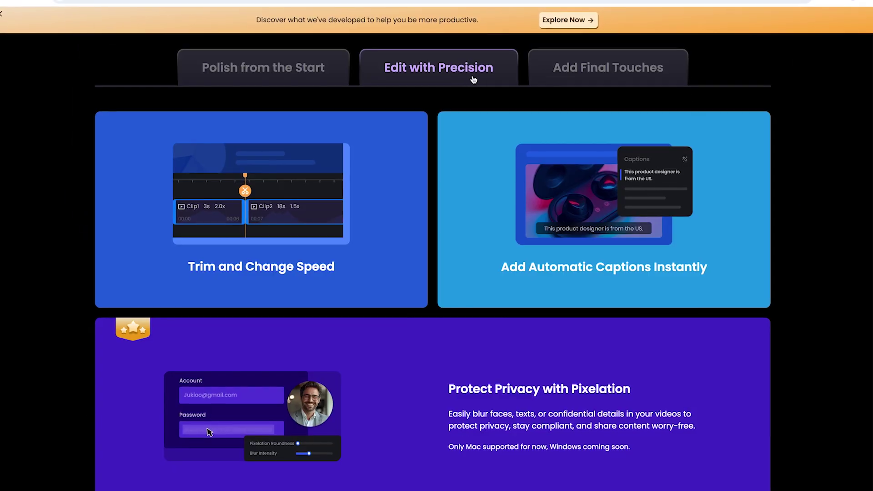
left_click(608, 69)
scroll(685, 254, "down", 10)
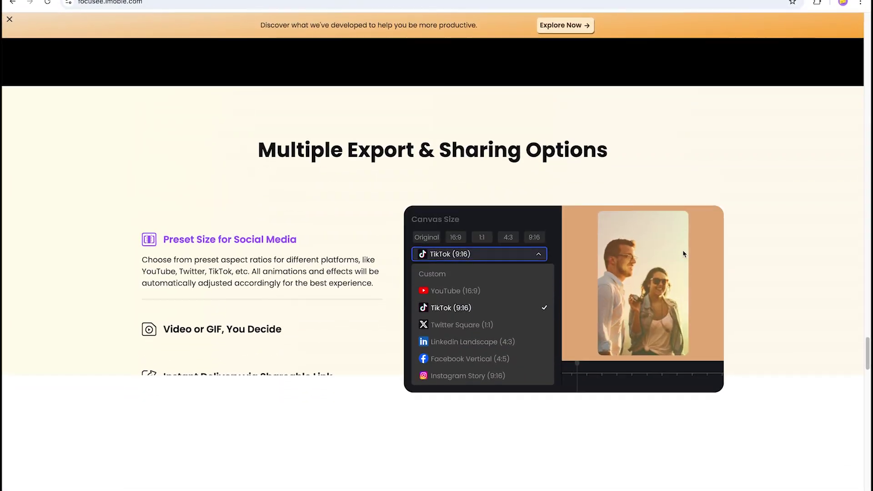
scroll(684, 253, "down", 10)
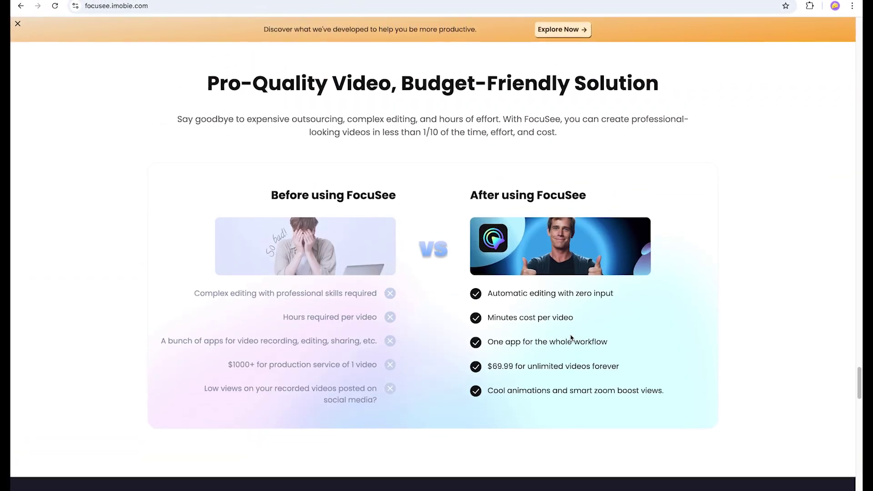
scroll(572, 338, "down", 15)
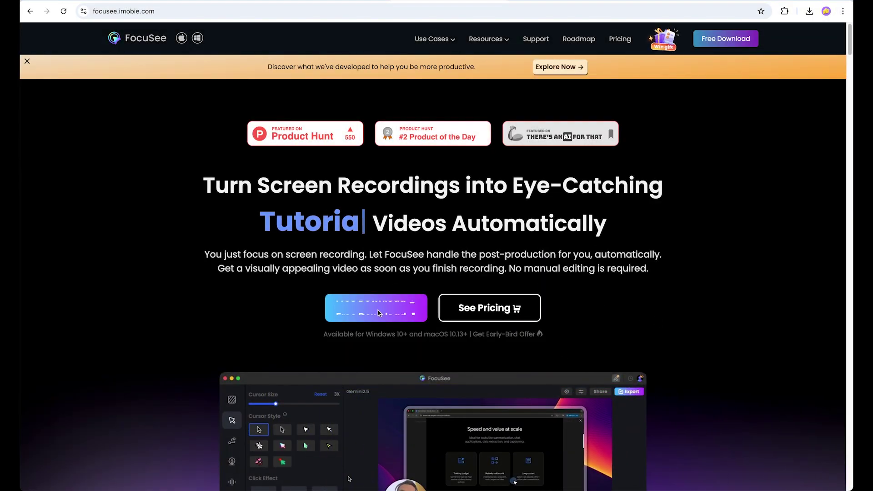
Download the FocuSee Mac installer via Free Download and dismiss the download popup.
left_click(377, 313)
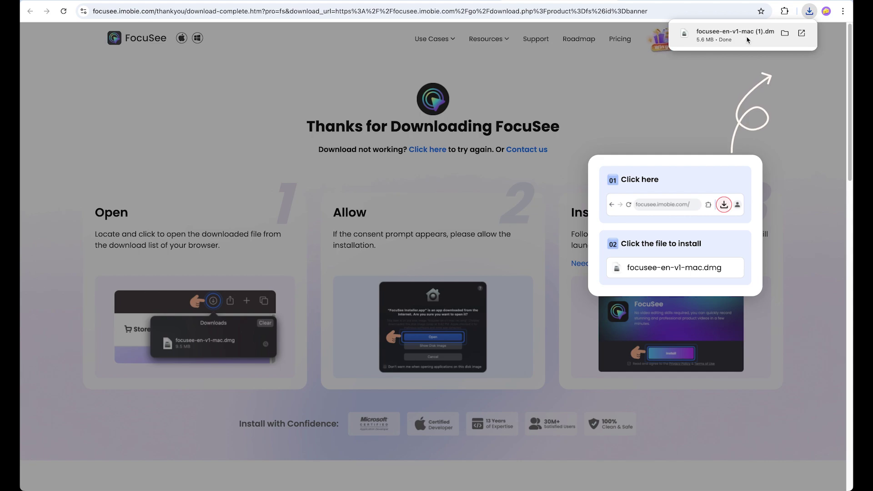
left_click(279, 290)
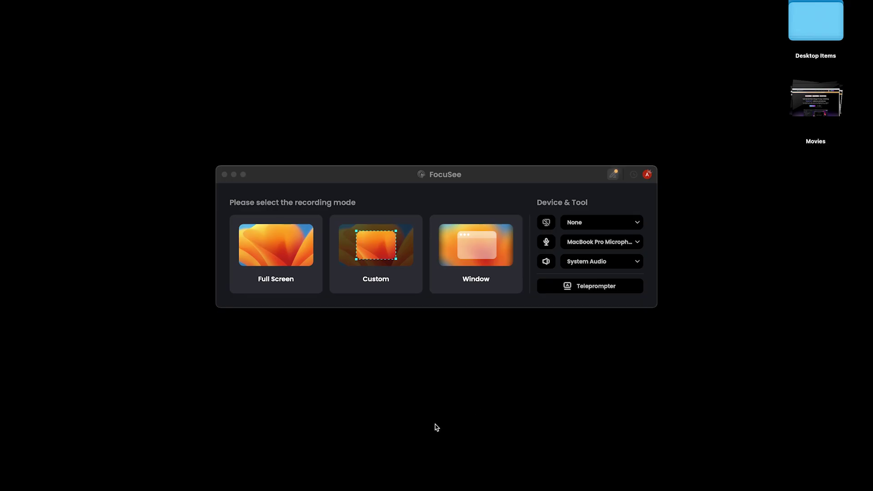
Bring Figma's Button Design file forward and open FocuSee's recording setup with camera None.
left_click(387, 461)
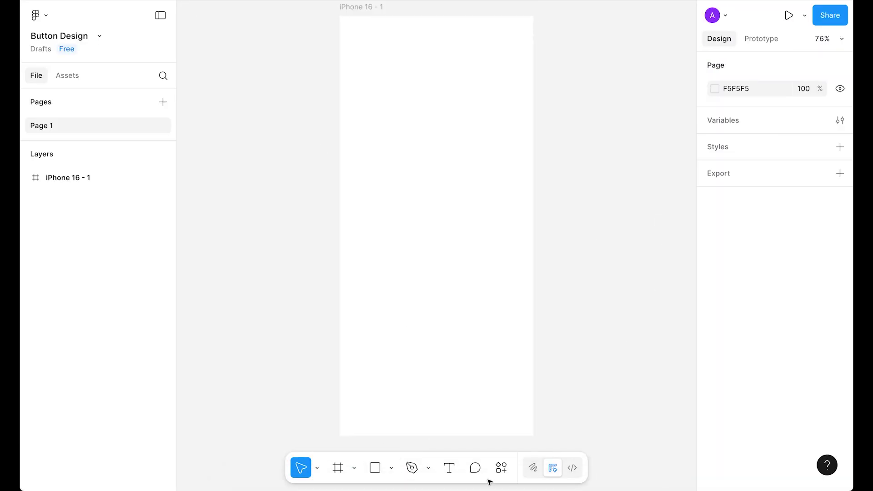
left_click(513, 455)
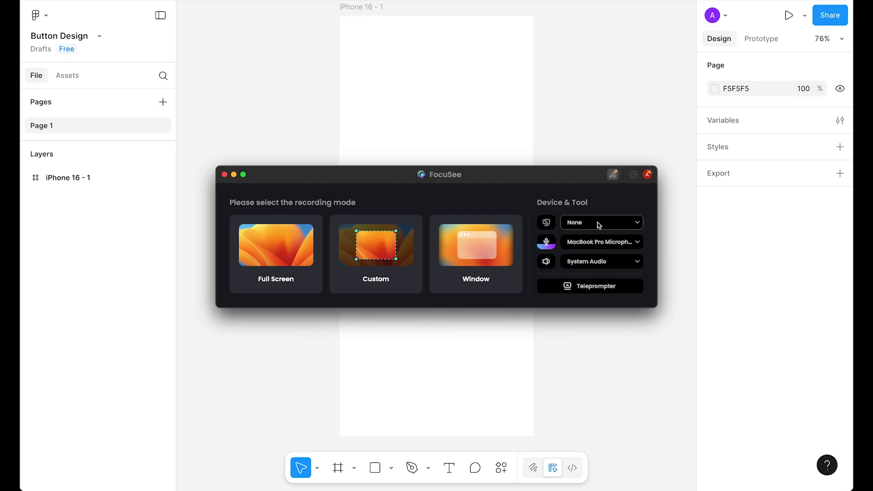
left_click(600, 226)
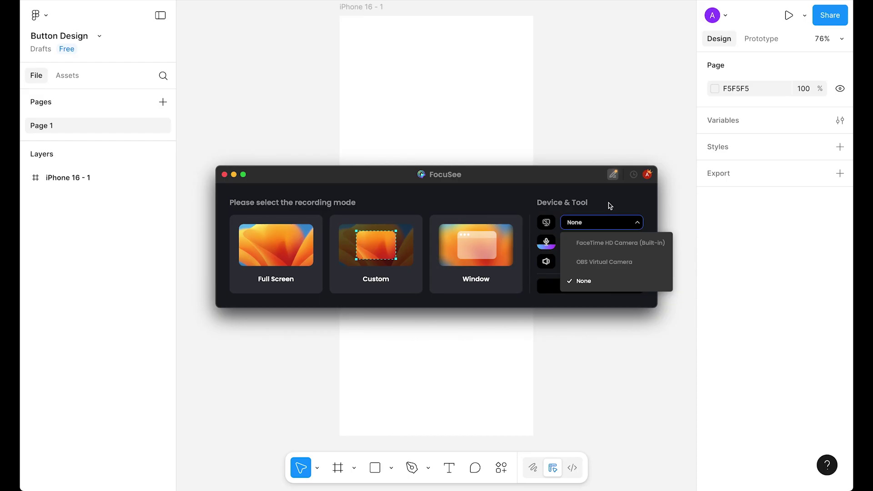
left_click(609, 205)
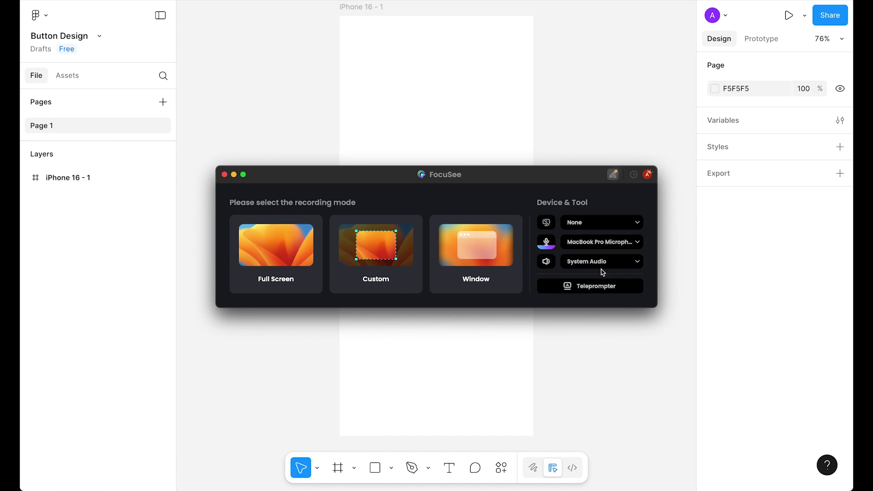
Record a Custom area spanning the full Figma screen and start recording.
left_click(392, 254)
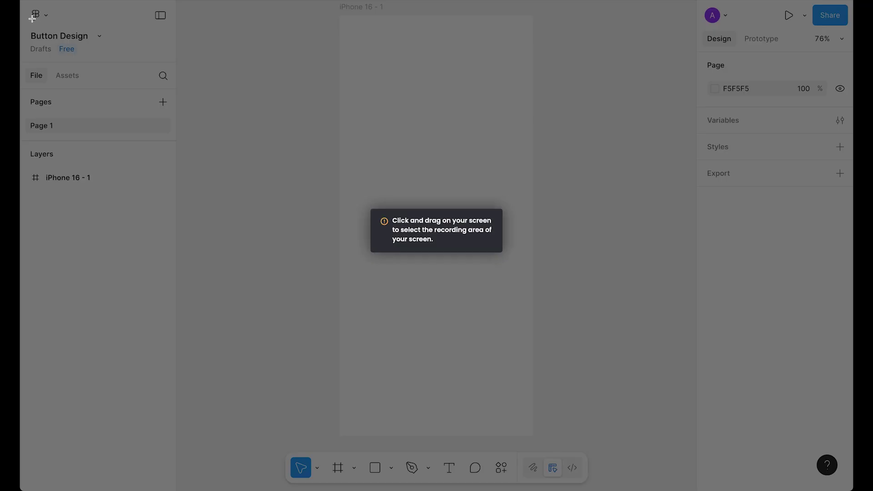
left_click_drag(21, 1, 853, 490)
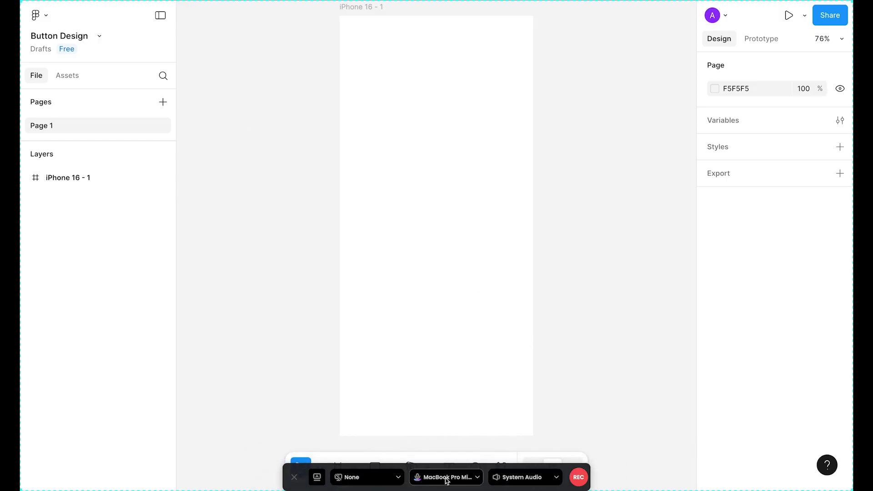
left_click(578, 478)
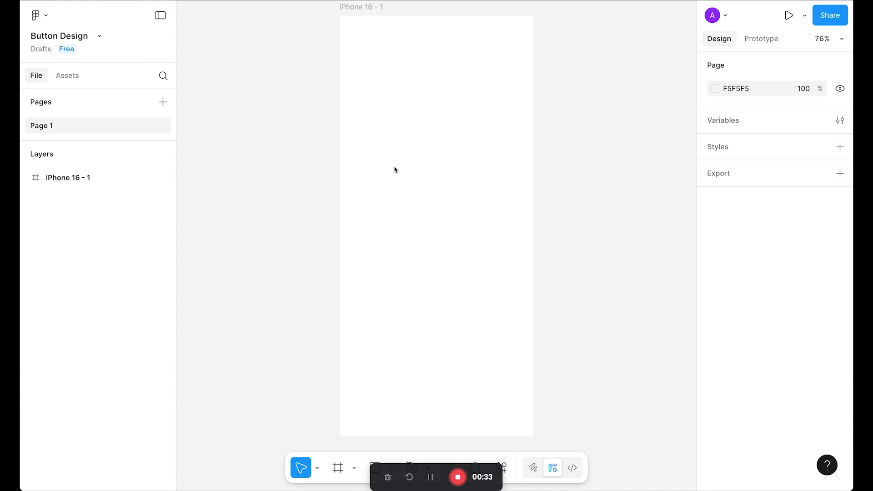
Add a 'Button' text layer on the phone frame and zoom to it.
key("t")
left_click(430, 196)
type("Button")
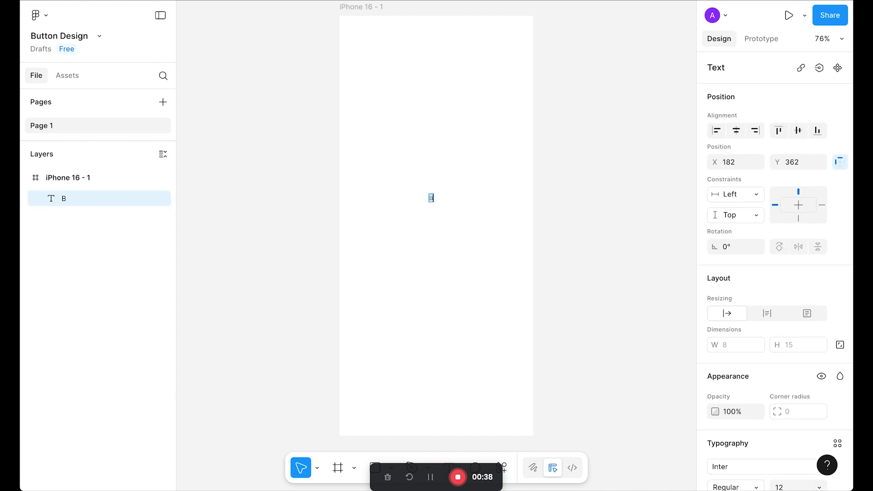
key("Escape")
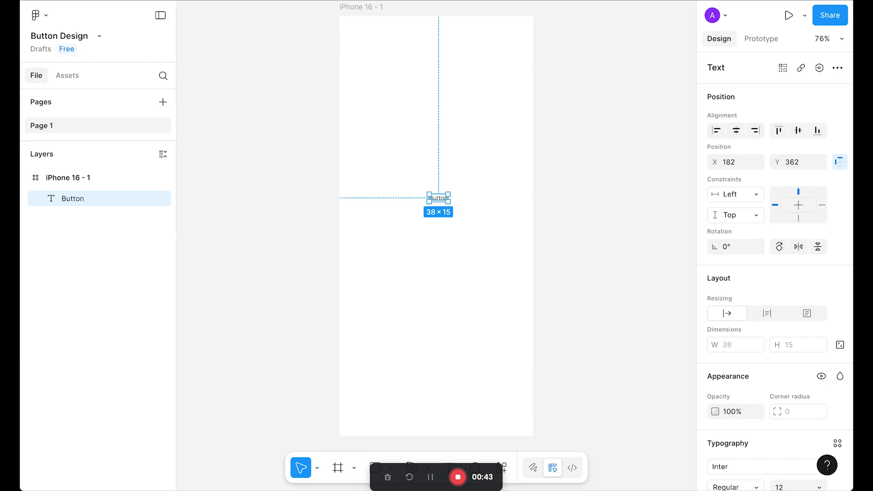
key("shift+2")
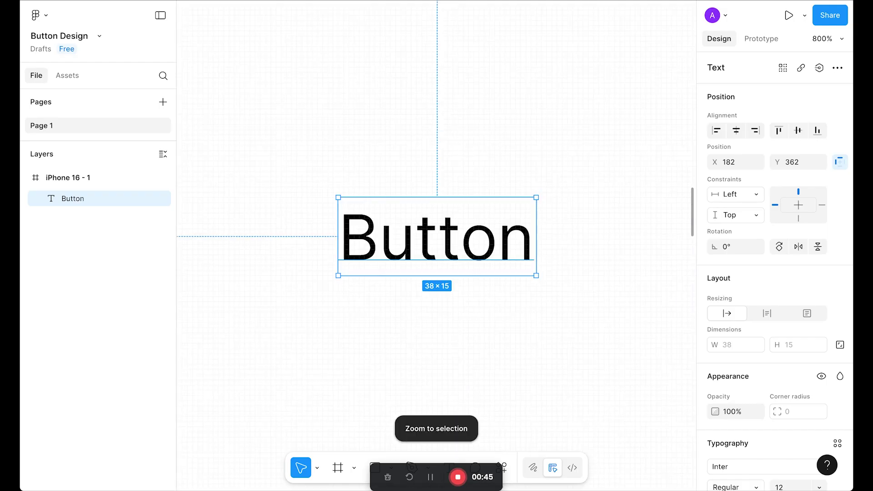
Wrap the text in auto layout with horizontal padding 20 and vertical padding 10.
key("shift+a")
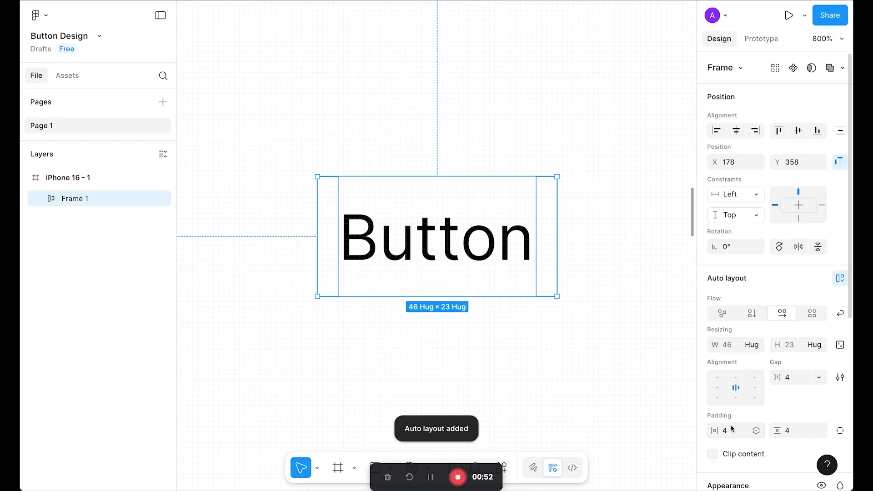
left_click(734, 431)
type("20")
key("Tab")
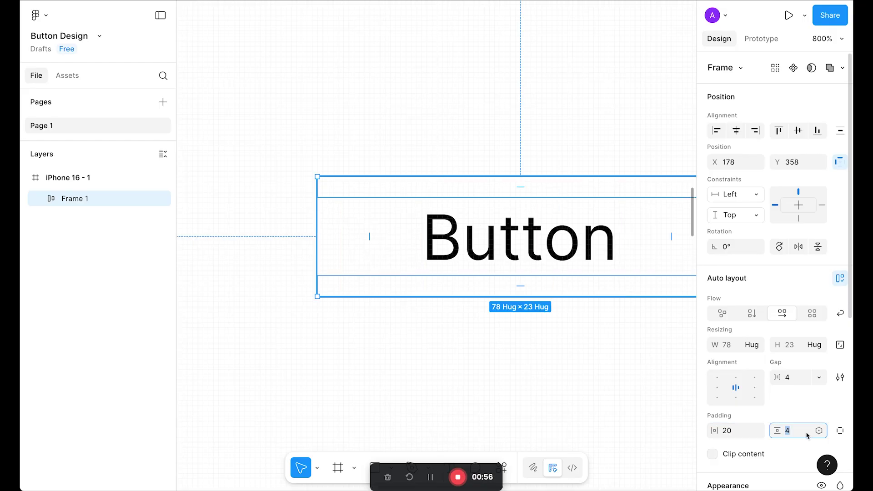
type("10")
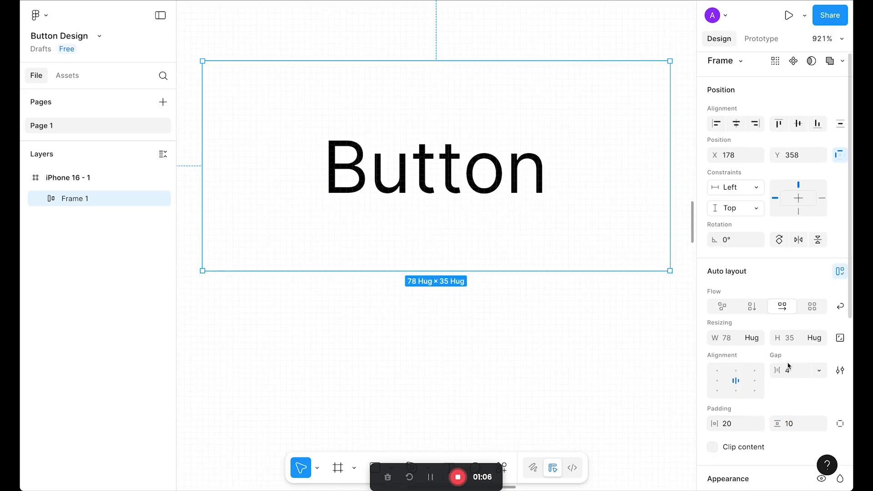
Give the button frame a 12 corner radius and solid blue fill, then stop recording.
scroll(788, 366, "down", 5)
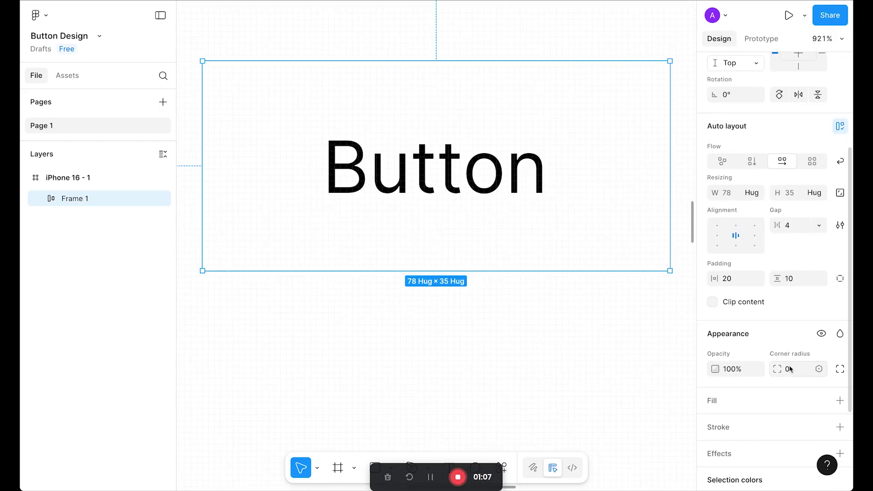
left_click(790, 370)
type("12")
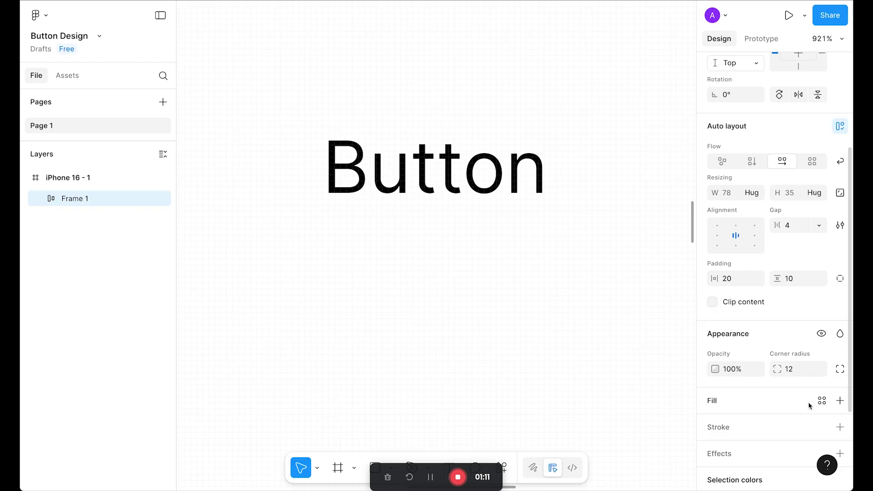
left_click(822, 401)
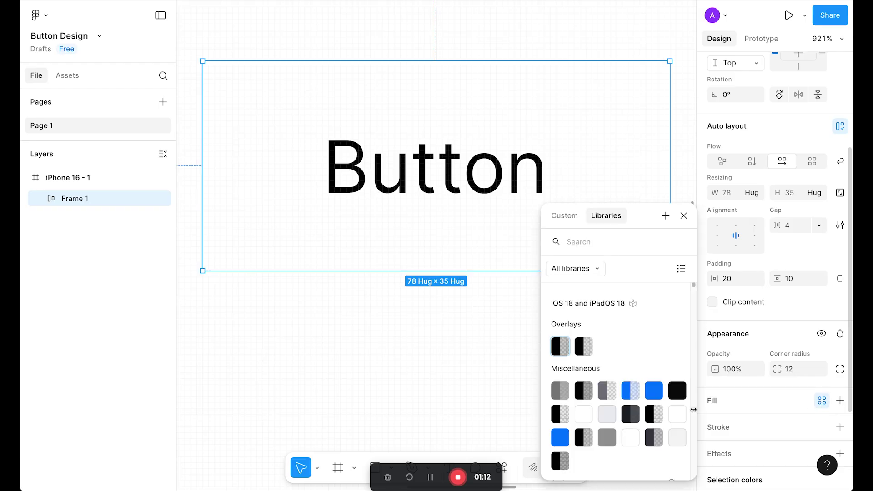
left_click(653, 392)
left_click(523, 361)
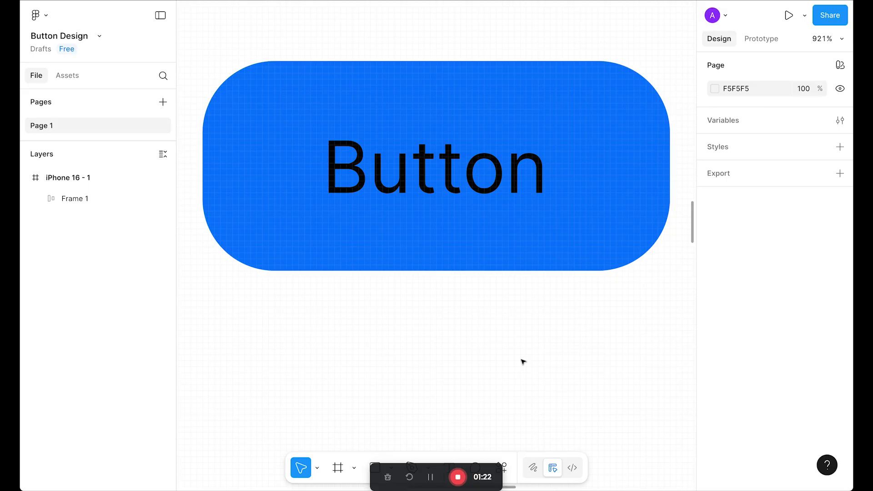
left_click(458, 477)
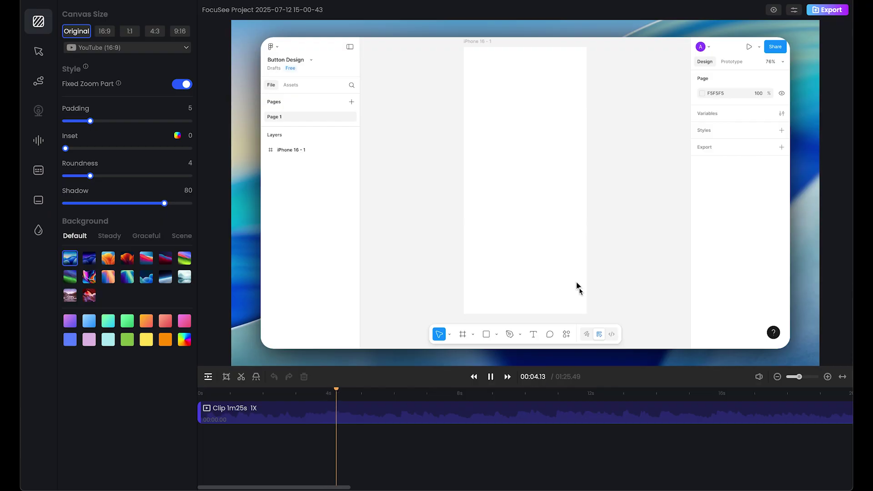
Pause the preview and add a Zoom block at about 14 seconds.
left_click(491, 377)
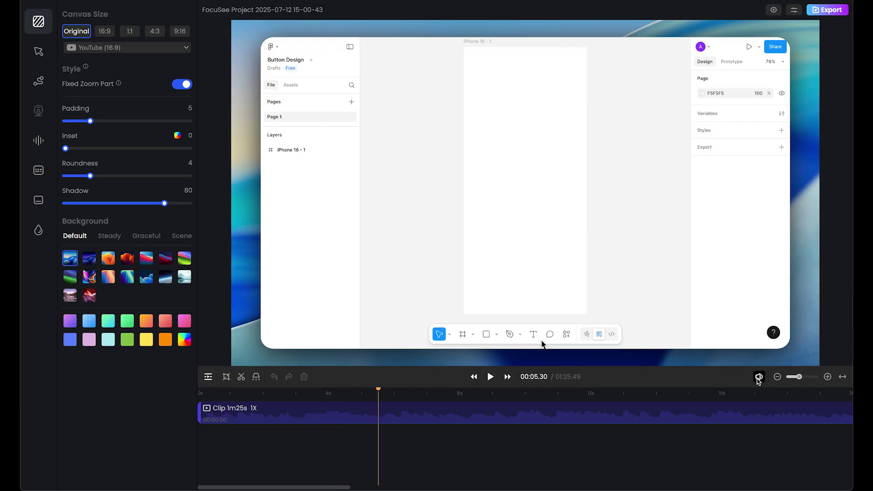
mouse_move(760, 377)
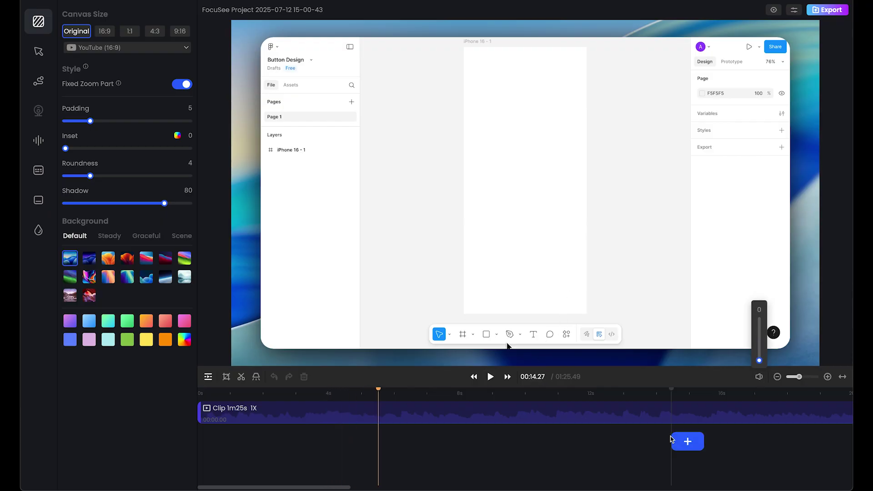
left_click(686, 441)
left_click(508, 377)
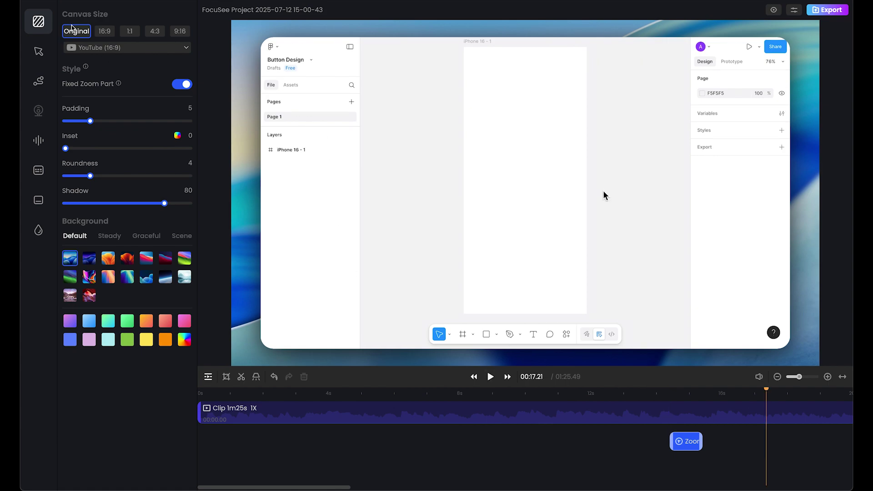
Compare the 16:9, 1:1, 4:3 and 9:16 canvas presets, settling on 16:9.
left_click(106, 31)
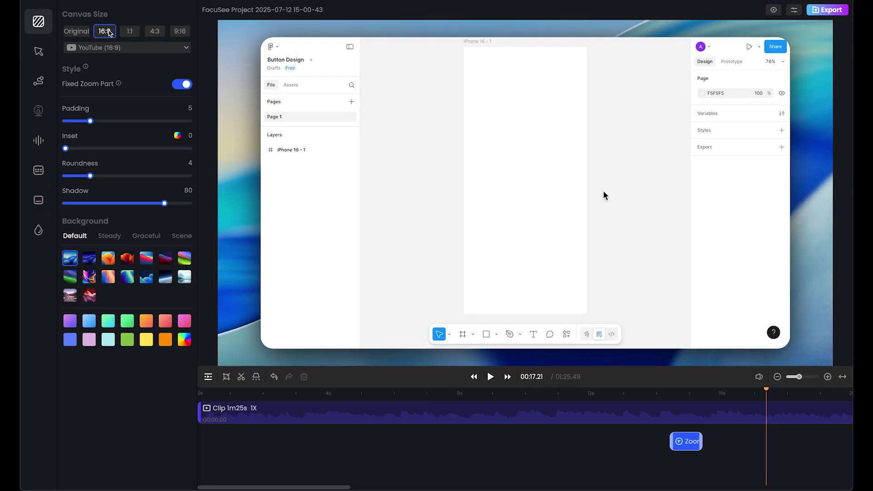
left_click(130, 31)
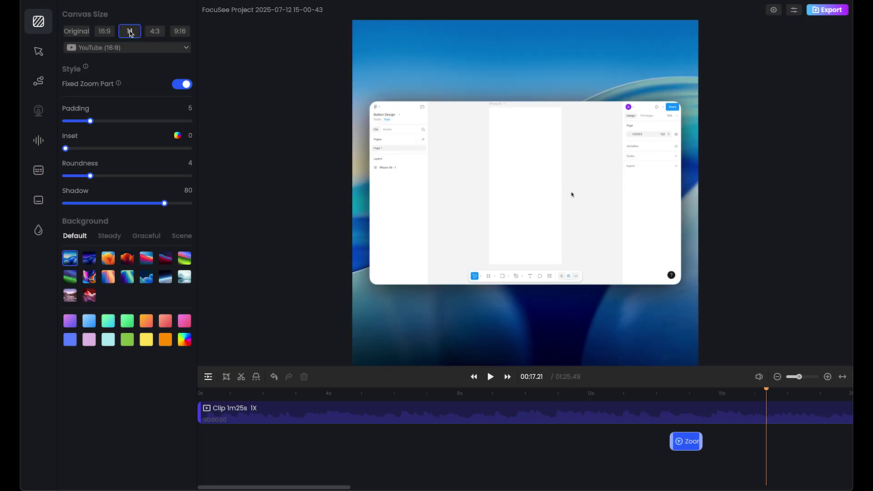
left_click(151, 32)
left_click(179, 32)
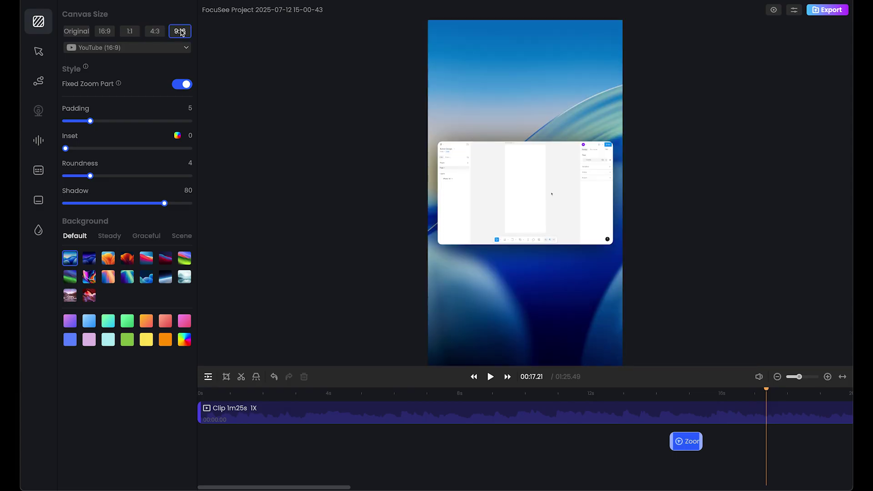
left_click(106, 31)
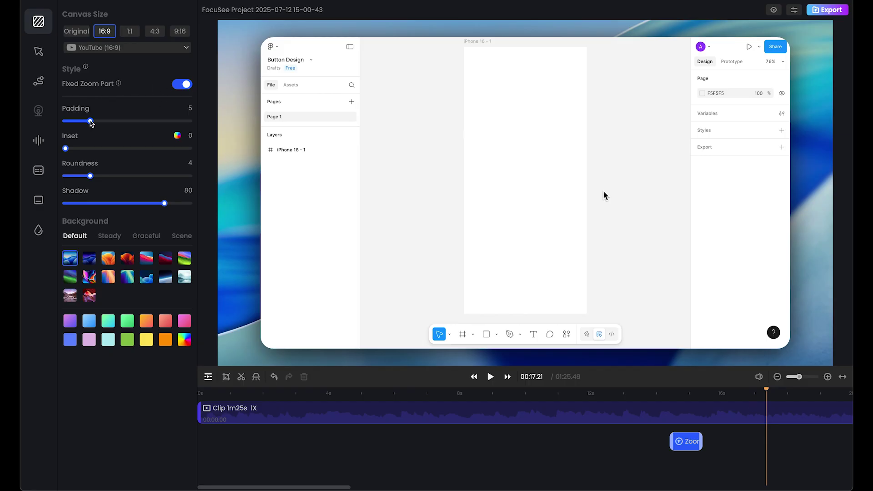
Reduce padding to 4, roundness to 2 and shadow to 39.
left_click_drag(91, 123, 23, 158)
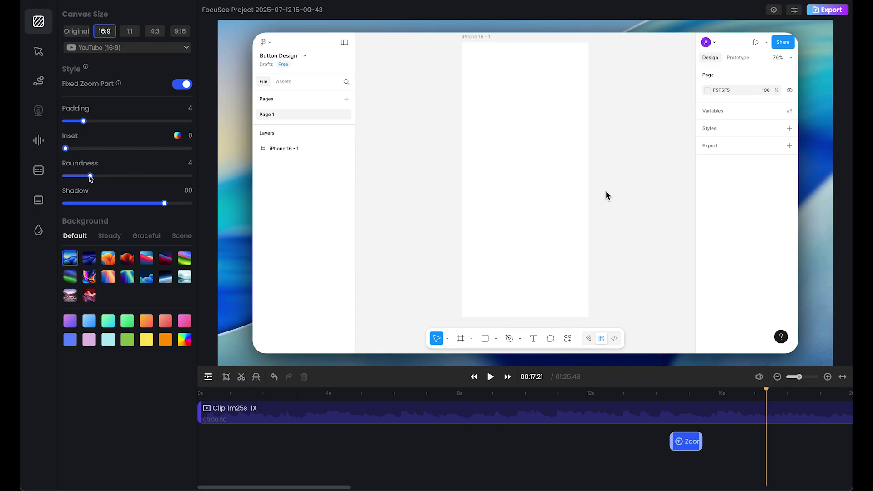
left_click_drag(90, 176, 78, 178)
left_click_drag(164, 205, 111, 201)
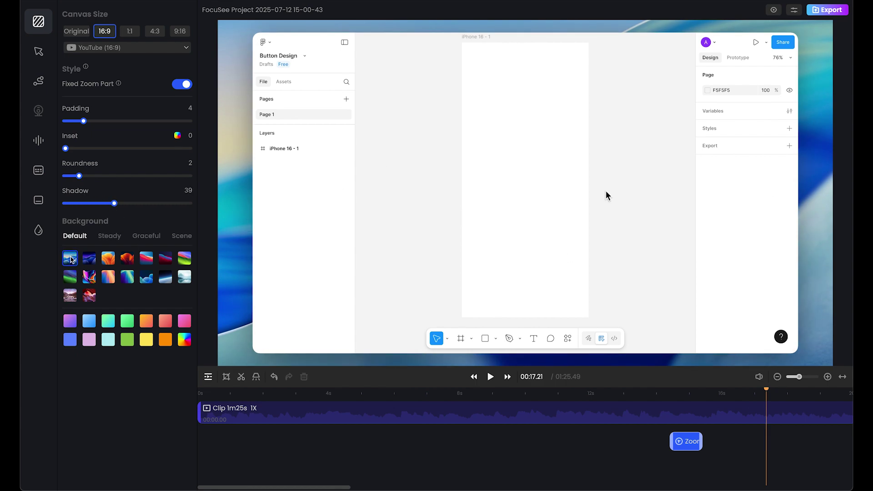
Try several backgrounds and apply the purple gradient from the Graceful set.
left_click(90, 259)
left_click(108, 264)
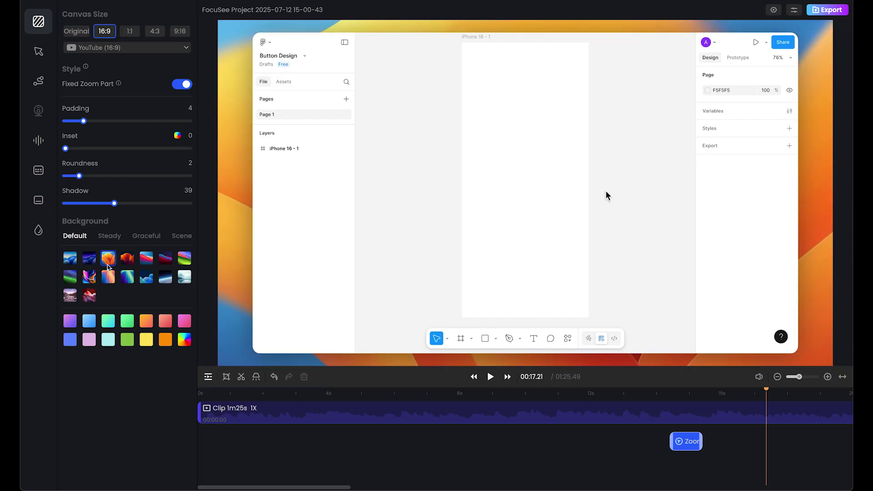
left_click(108, 321)
left_click(70, 339)
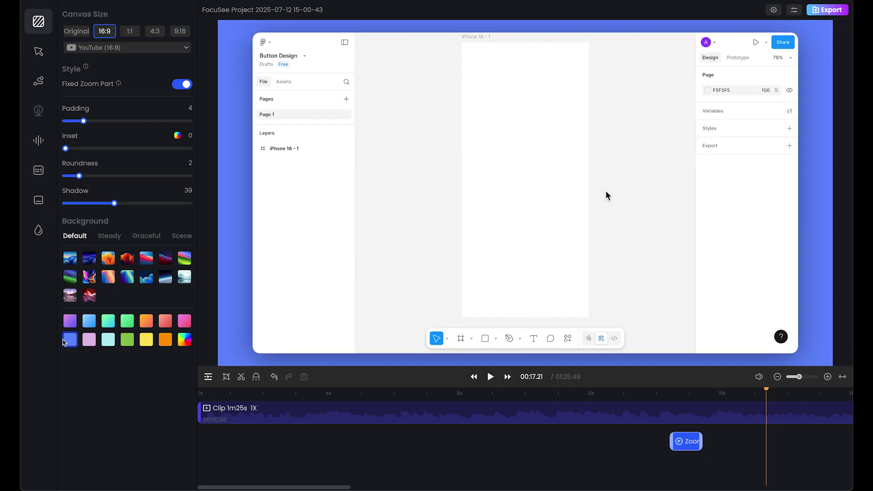
left_click(109, 235)
left_click(154, 235)
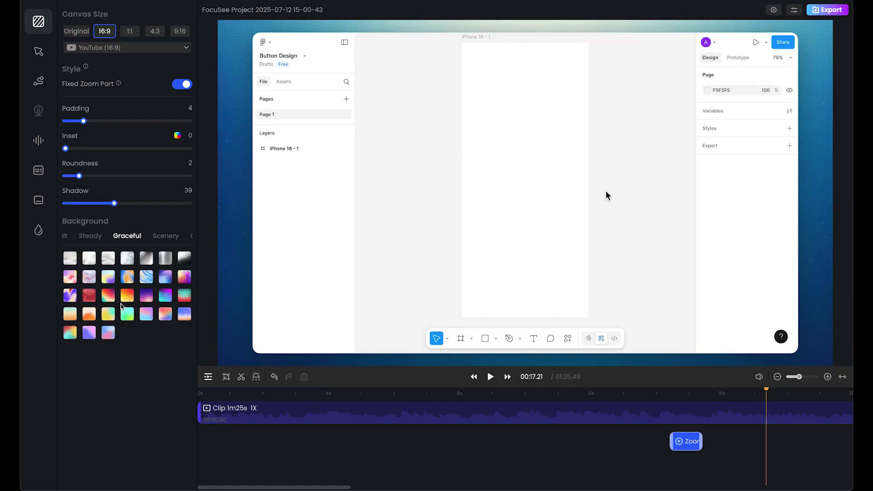
left_click(108, 314)
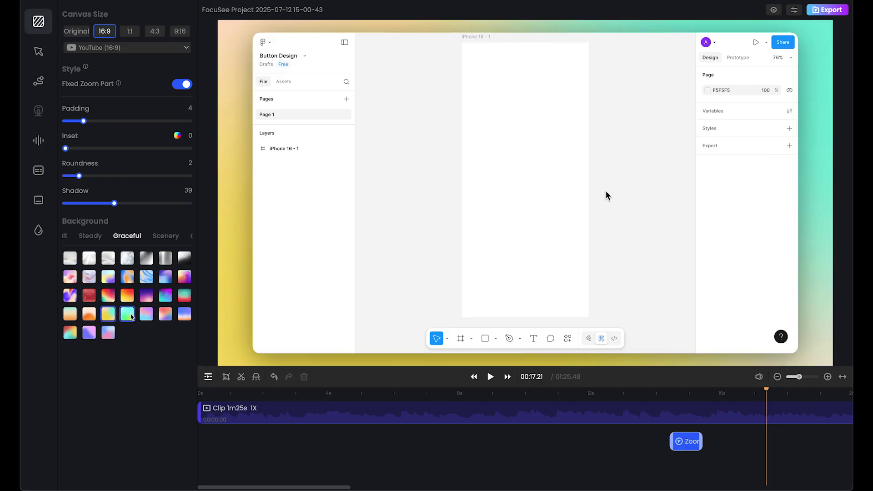
left_click(146, 296)
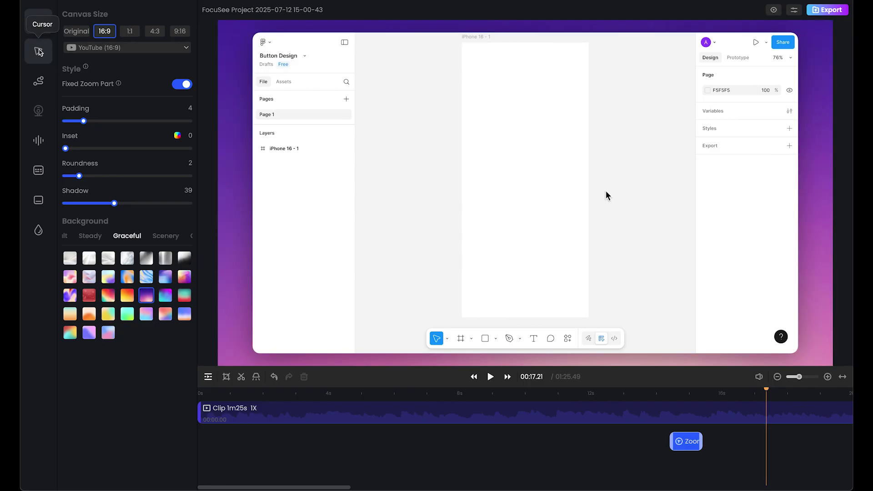
left_click(40, 49)
After trying other styles, keep the white arrow cursor with Click Effect set to None.
left_click(78, 89)
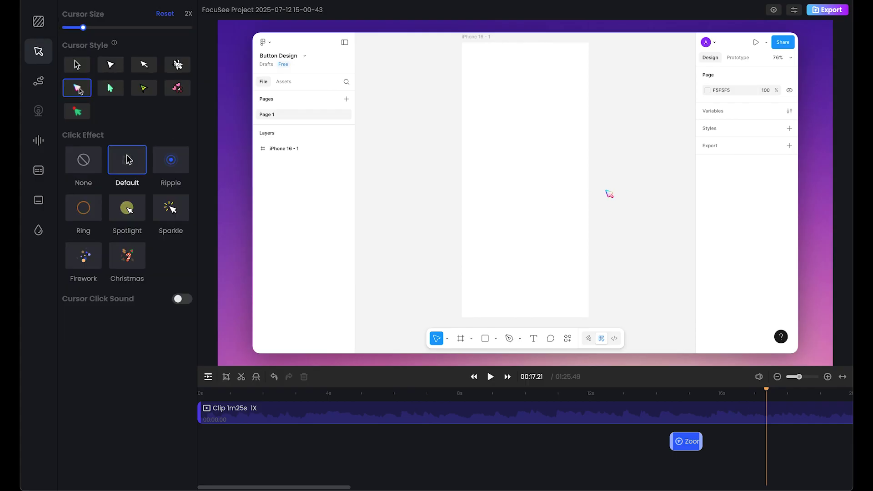
left_click(144, 87)
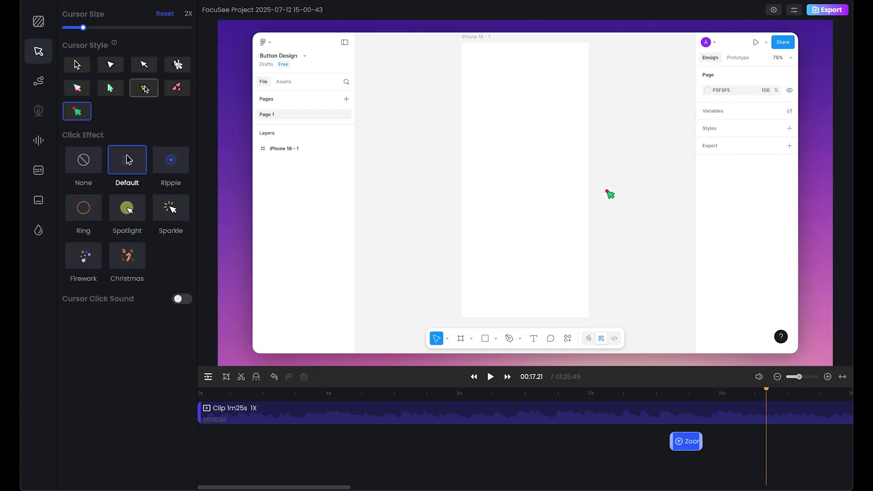
left_click(178, 165)
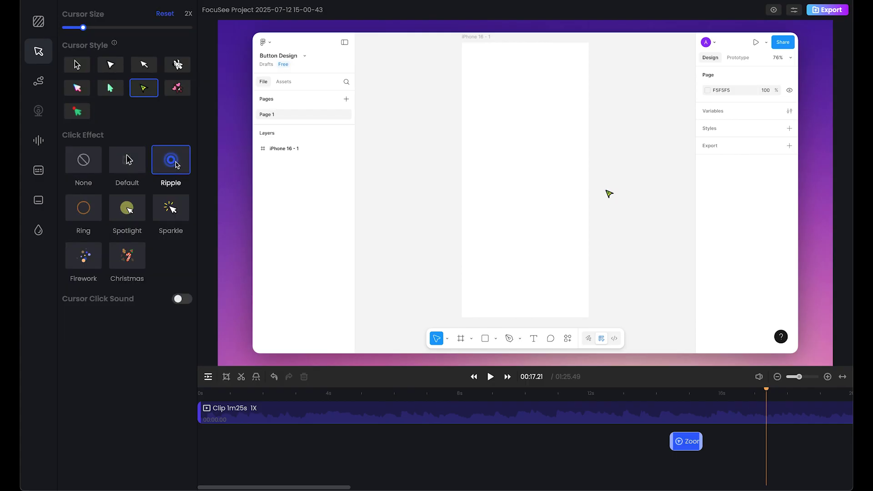
left_click(128, 161)
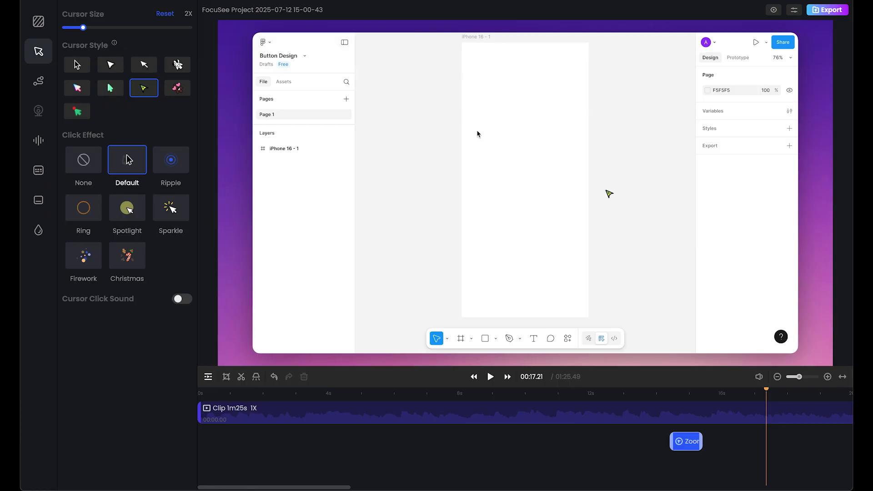
left_click(84, 162)
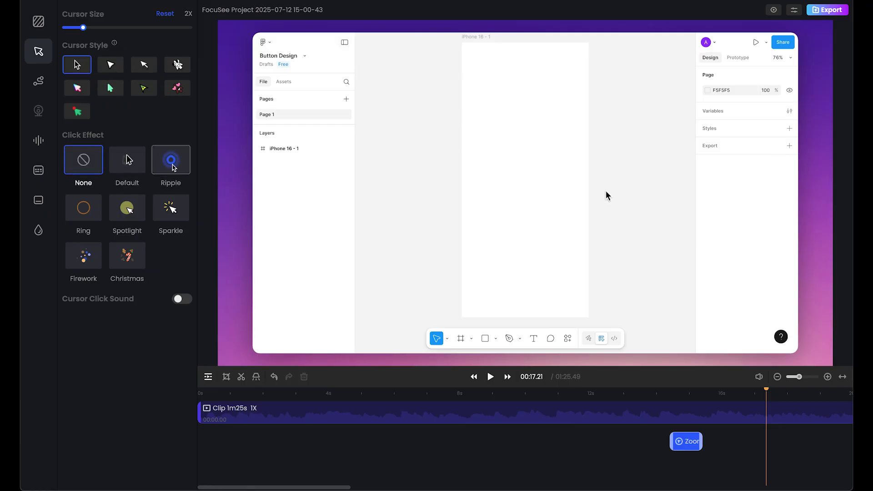
left_click(39, 80)
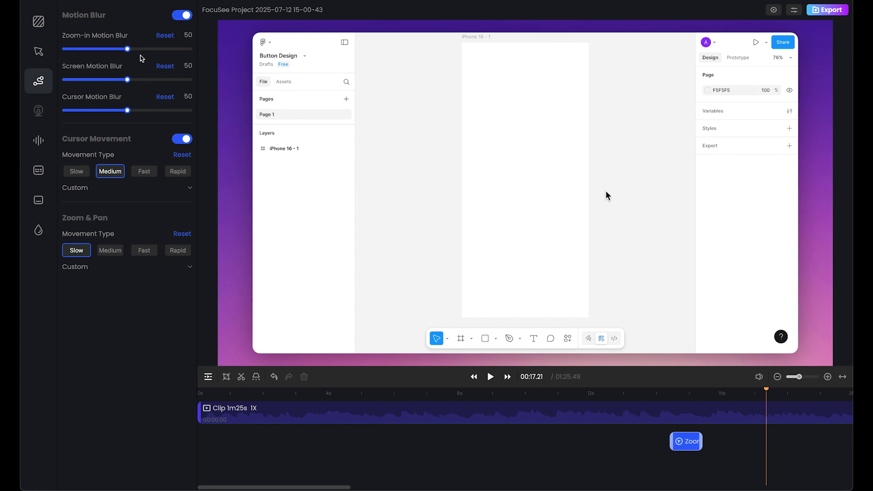
Set Zoom & Pan Movement Type to Medium and preview the zoom around 13 seconds.
left_click_drag(635, 397, 656, 400)
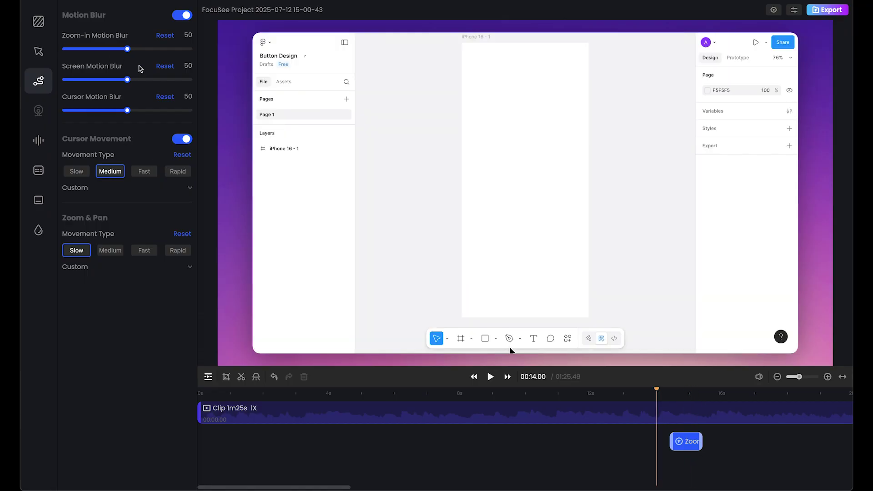
mouse_move(128, 50)
left_mouse_down()
mouse_move(167, 50)
mouse_move(128, 50)
left_mouse_up()
left_click(120, 254)
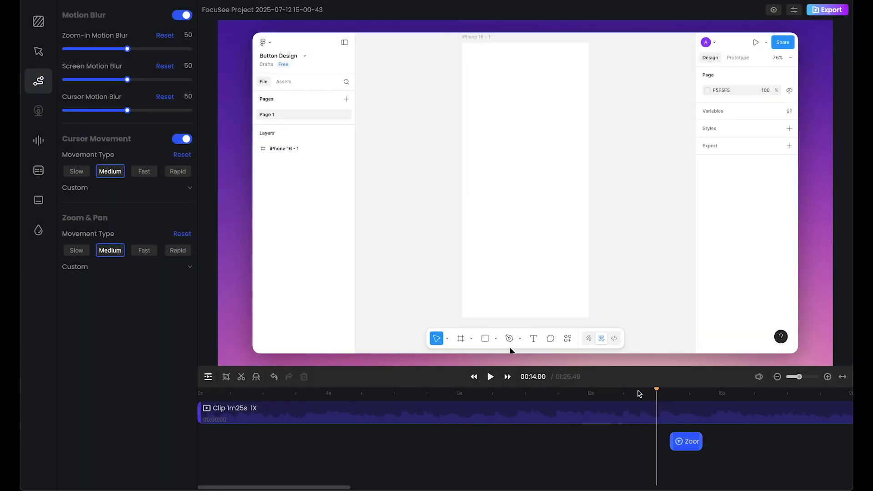
left_click(630, 395)
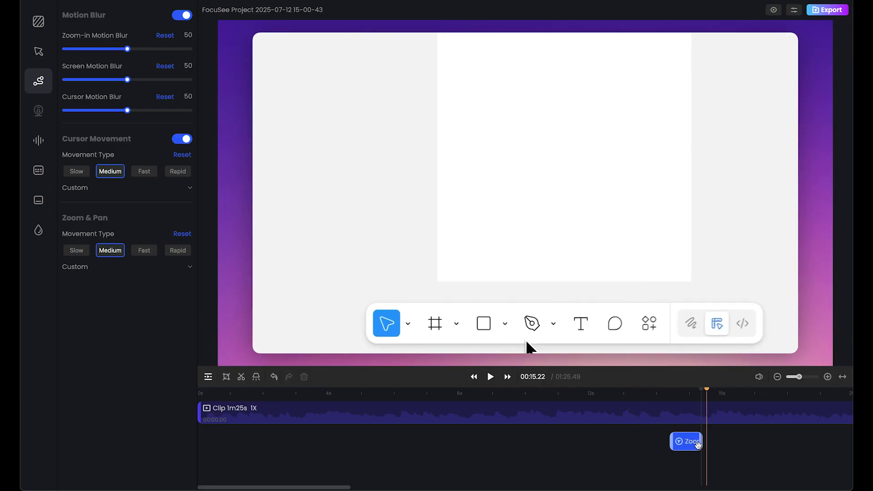
Extend the zoom effect to end near 18 seconds, trim it slightly, and preview it.
left_click(701, 447)
left_click_drag(706, 451, 803, 432)
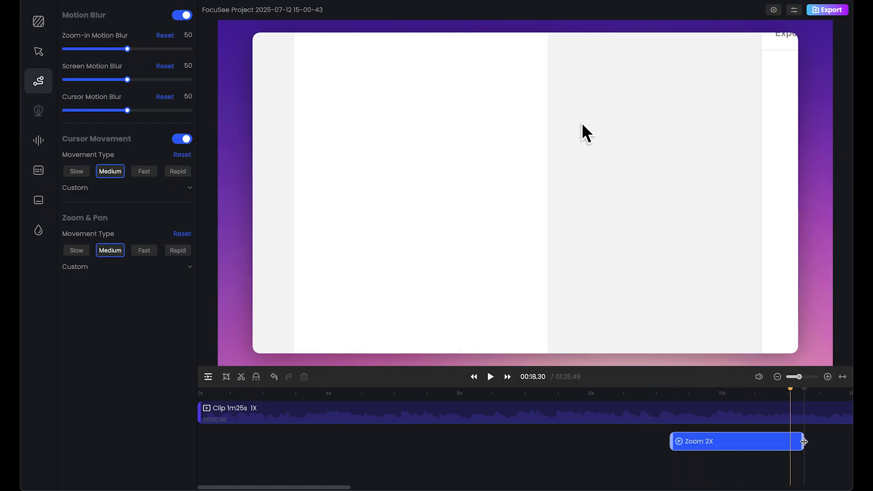
left_click_drag(803, 441, 776, 440)
left_click(655, 400)
key("space")
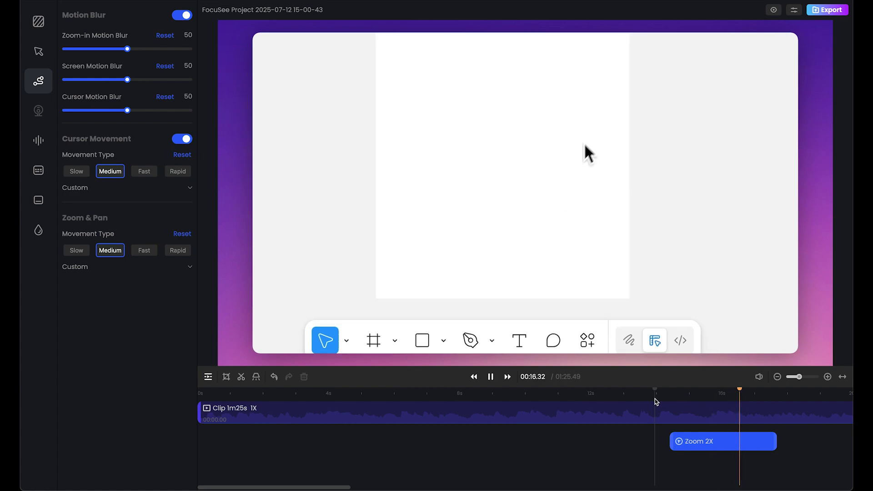
key("space")
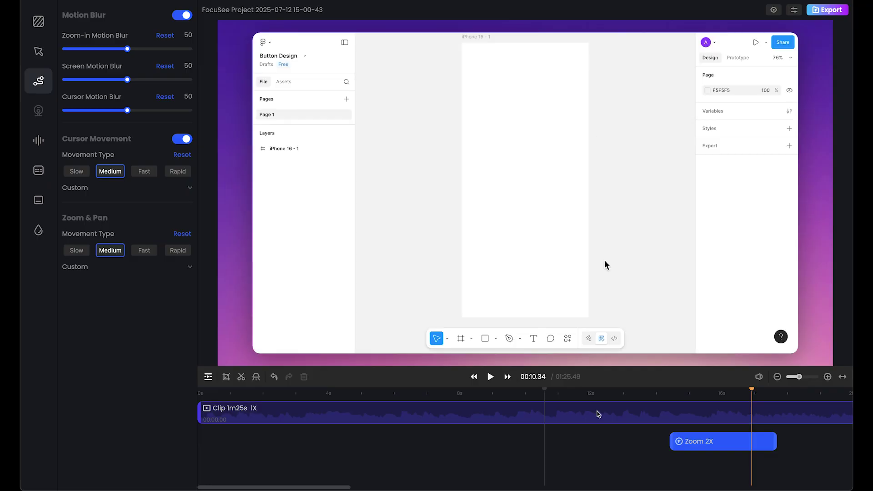
Preview the later Zoom 2X section of the full clip, then pause and open audio settings.
left_click(778, 376)
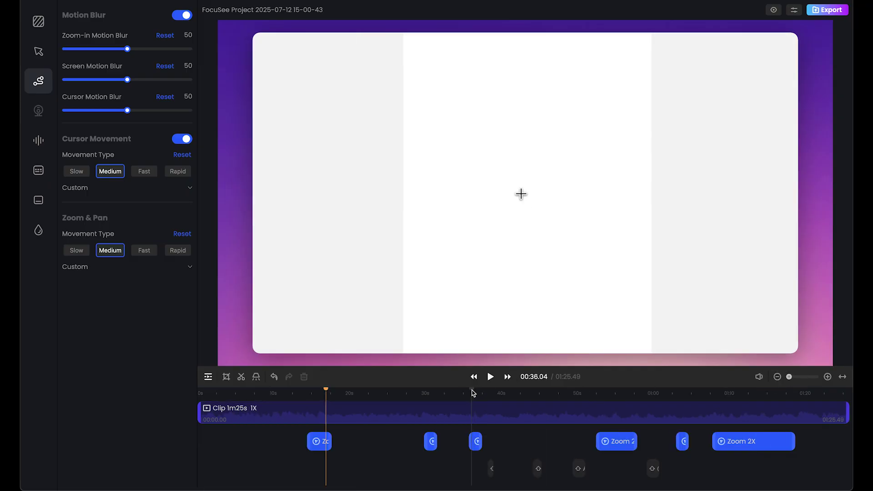
left_click_drag(493, 398, 538, 412)
key("space")
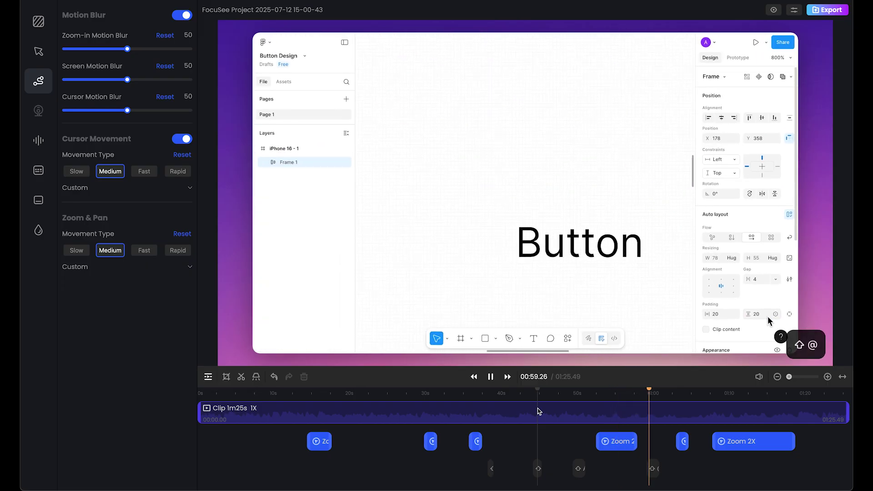
left_click(728, 442)
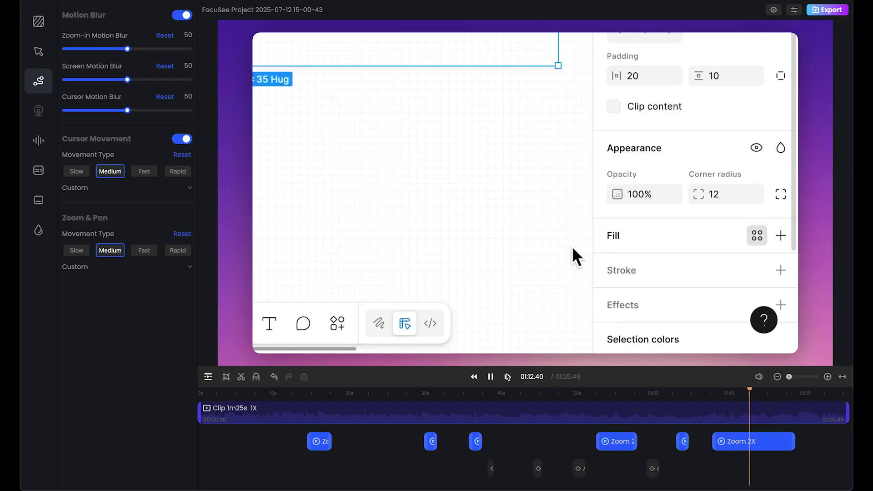
key("space")
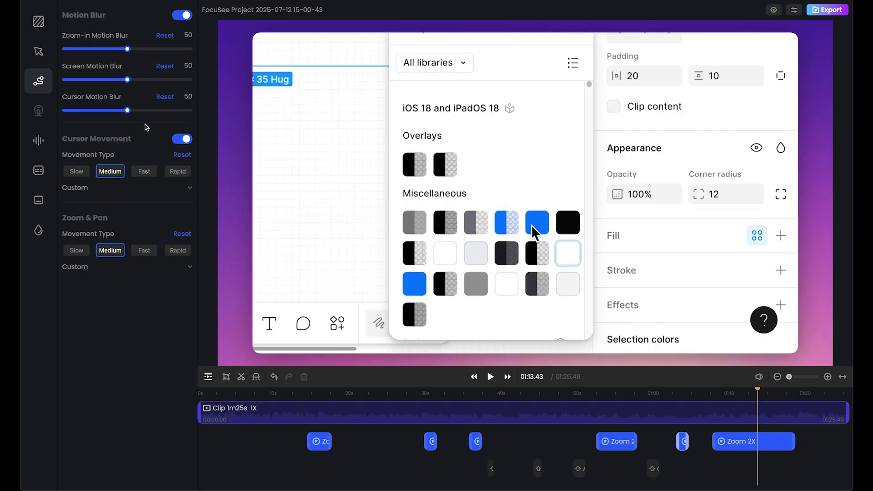
left_click(38, 140)
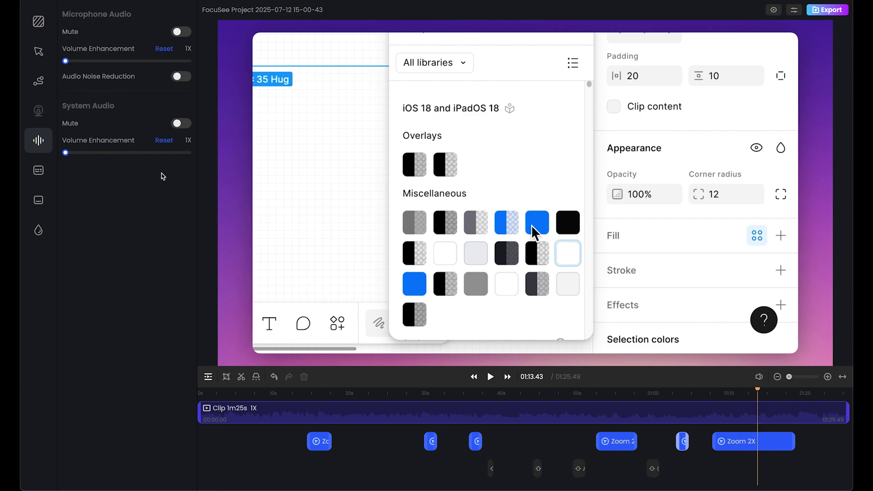
Open the keyboard shortcut display settings: display on, opacity 80, size 24.
left_click(38, 170)
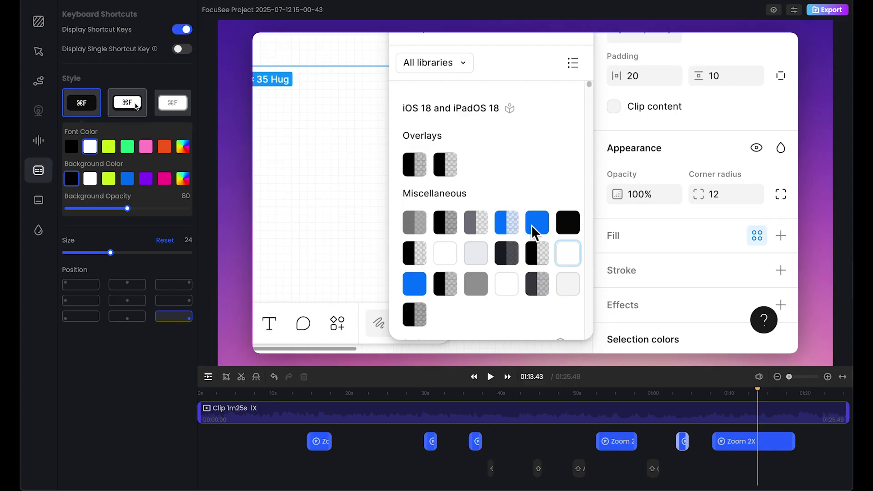
Use the second (white key) shortcut badge style at bottom centre, checked at 00:49, then open Captions.
left_click(124, 107)
mouse_move(565, 396)
left_mouse_down()
mouse_move(552, 396)
mouse_move(570, 398)
left_mouse_up()
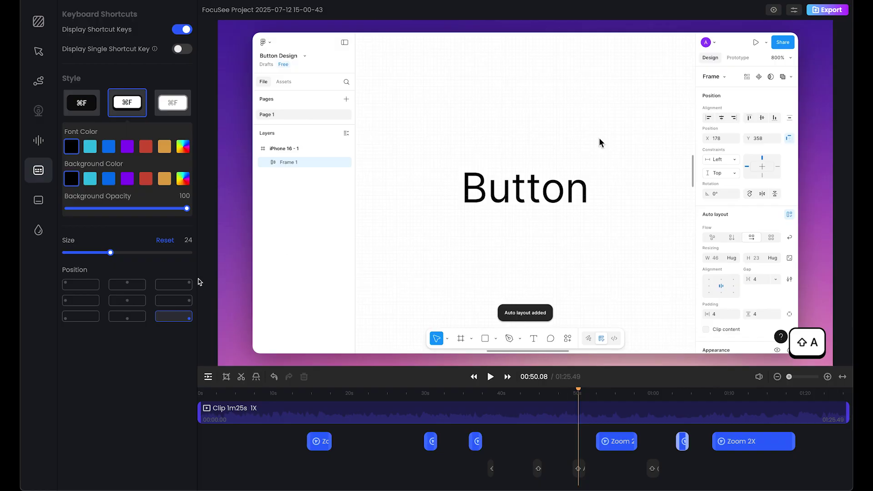
left_click(127, 301)
left_click(127, 318)
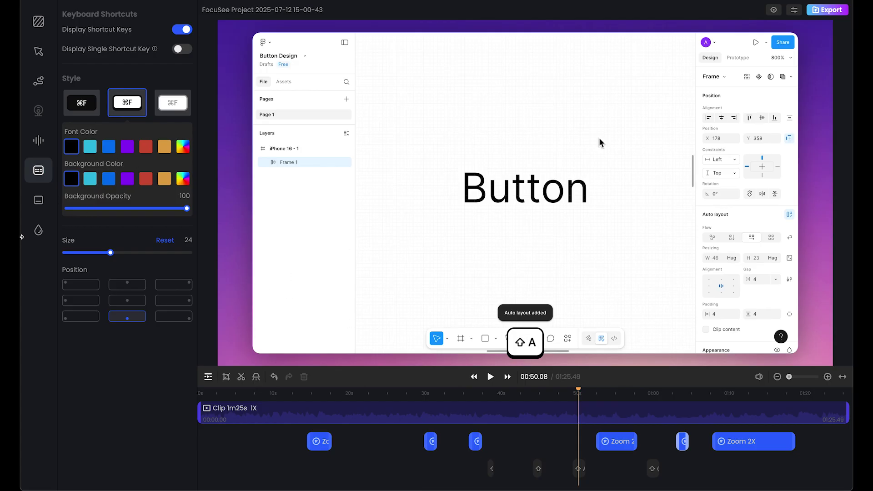
left_click(38, 200)
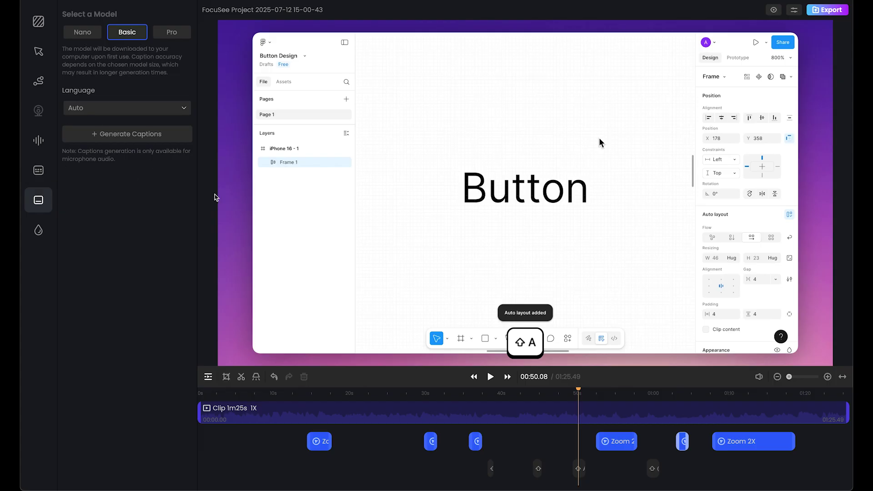
Review the watermark options in the Watermark settings.
left_click(38, 231)
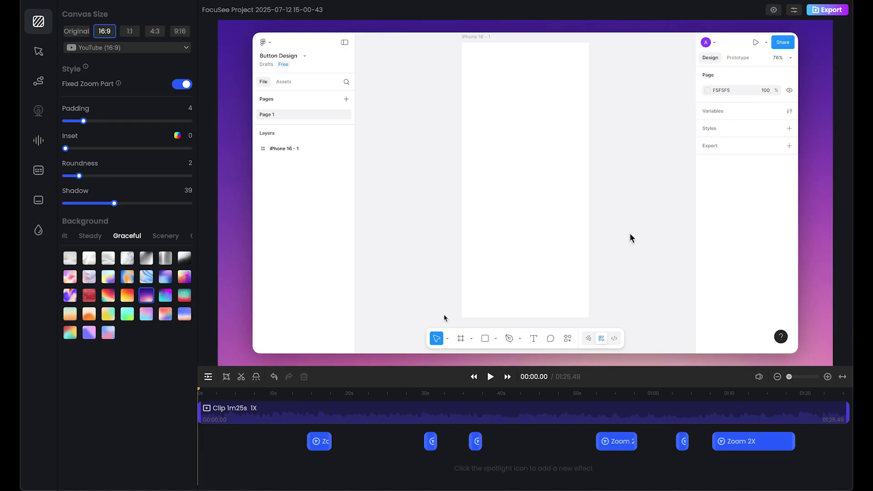
Split the recording near 8 seconds and delete the opening 11-second clip.
left_click_drag(200, 394, 285, 397)
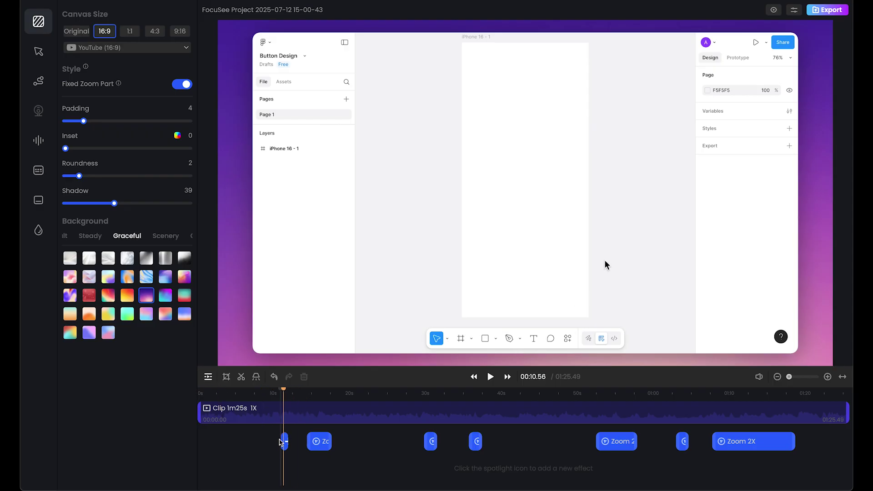
left_click(241, 377)
left_click(262, 417)
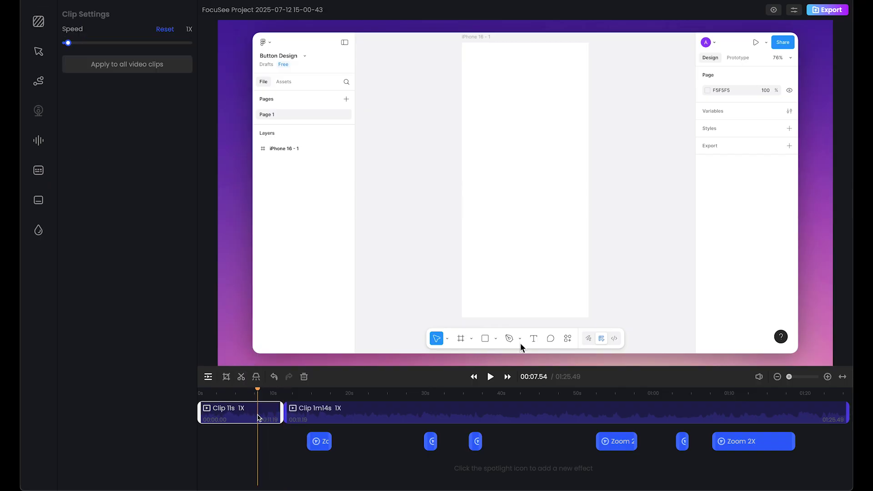
key("Delete")
key("space")
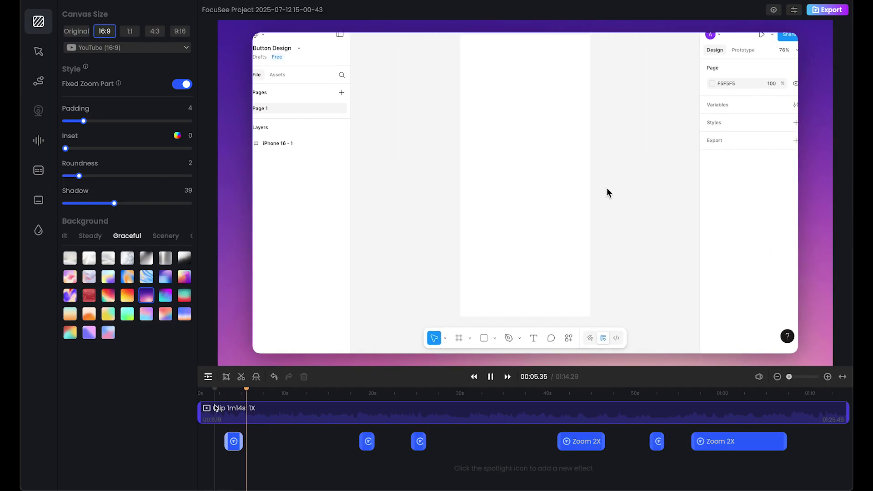
Split around 7 seconds, delete the following 9-second clip, and replay across the cut.
left_click(211, 403)
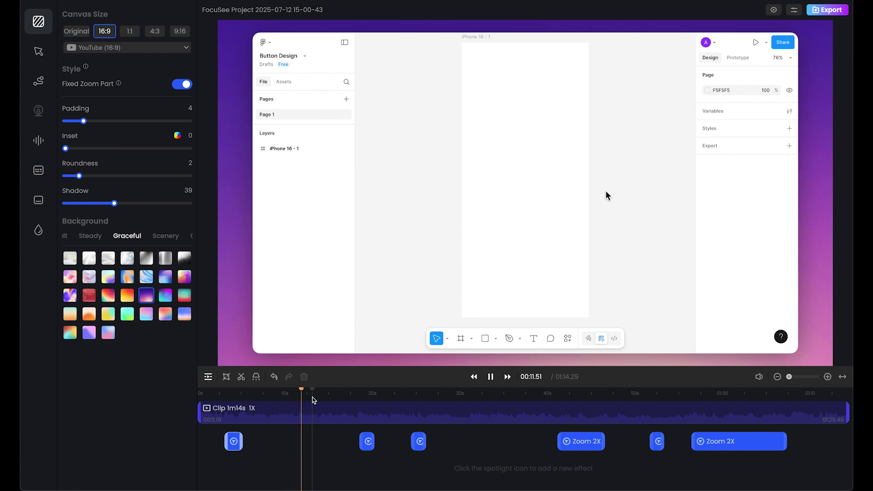
left_click(248, 398)
left_click_drag(248, 400, 261, 399)
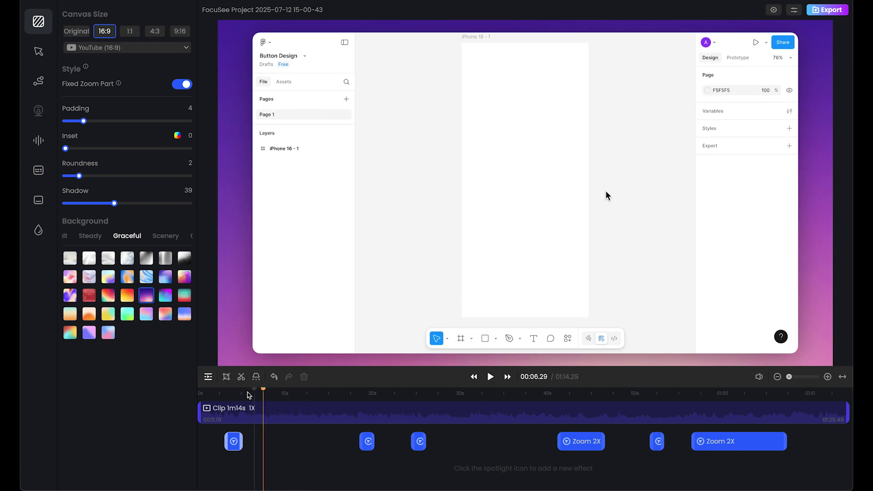
left_click(241, 377)
left_click(241, 377)
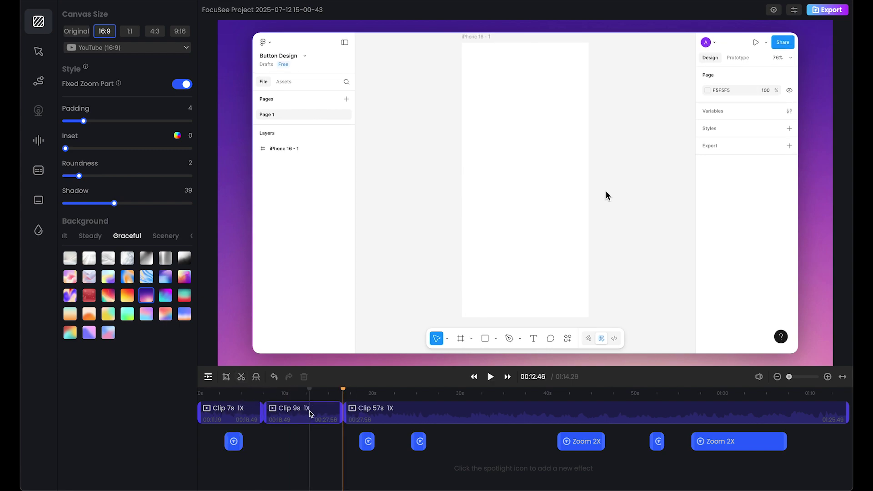
left_click(311, 414)
key("Delete")
left_click(262, 396)
key("space")
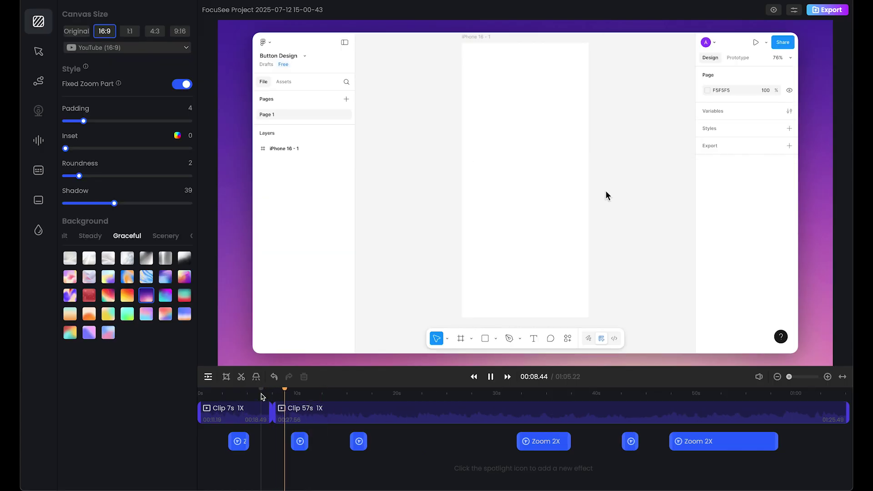
key("space")
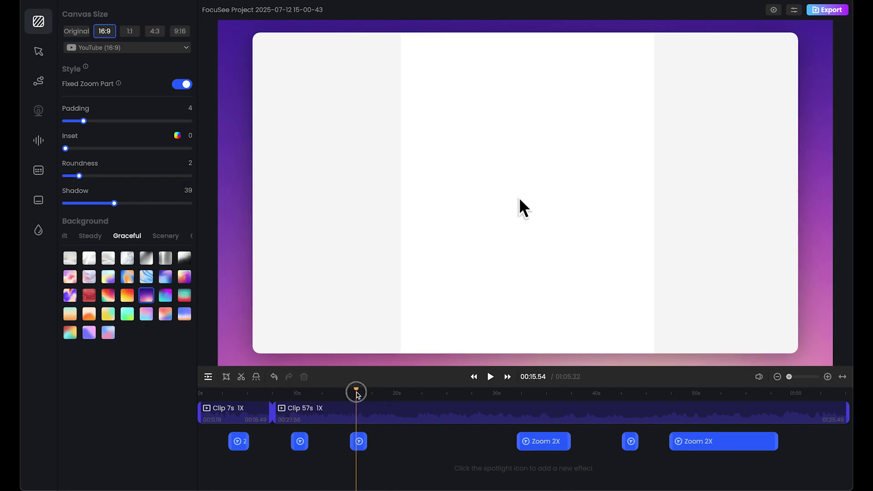
Add a spotlight at 00:32 over the Padding field, roundness 50, and play it back.
left_click_drag(356, 391, 520, 397)
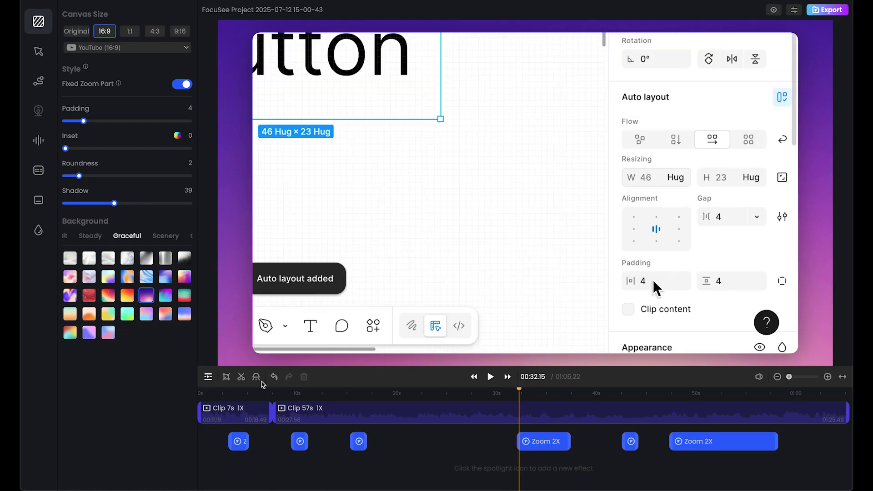
left_click(257, 376)
left_click_drag(652, 265, 665, 275)
left_click_drag(115, 42, 198, 43)
left_click_drag(699, 301, 697, 323)
left_click_drag(147, 42, 189, 42)
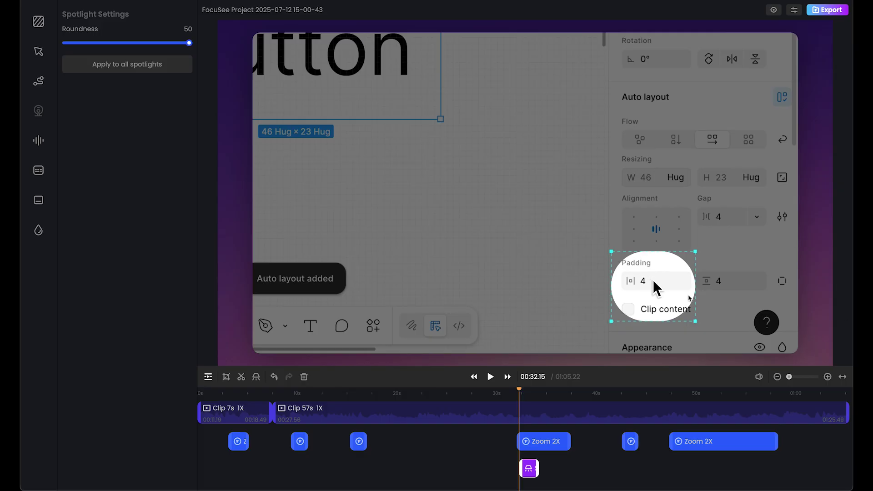
left_click(497, 394)
key("space")
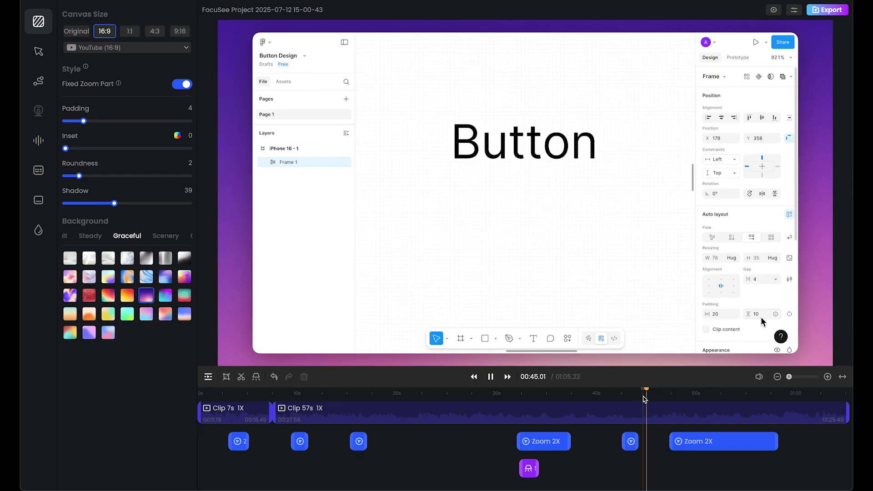
left_click(554, 401)
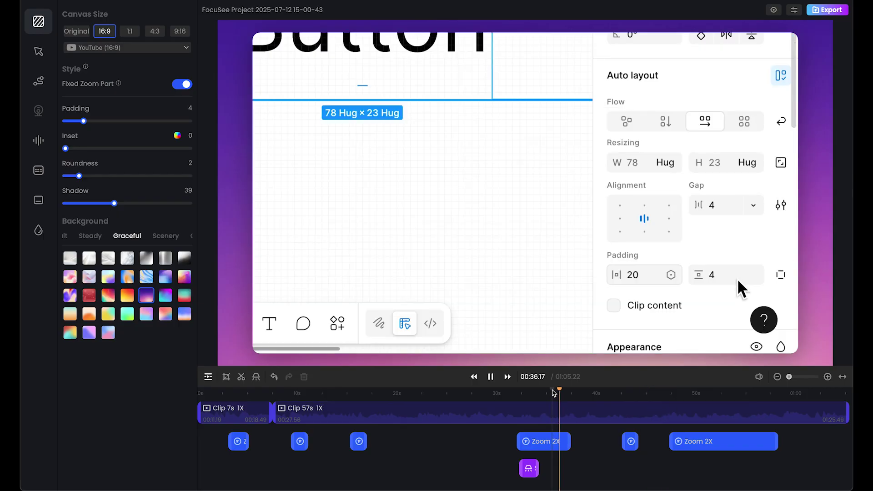
key("space")
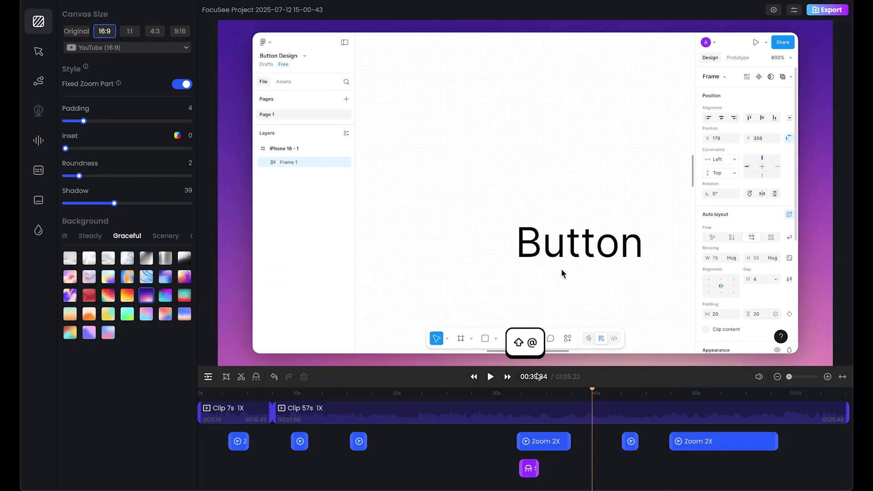
left_click(705, 402)
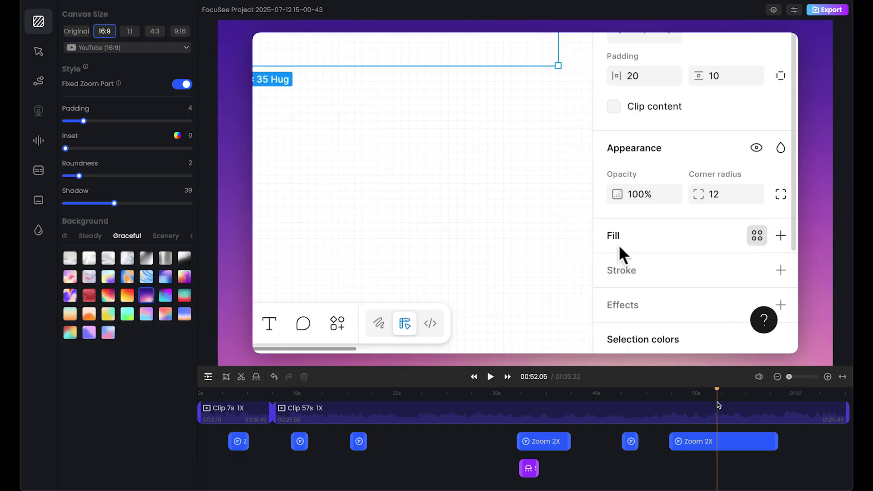
left_click(718, 403)
left_click(779, 404)
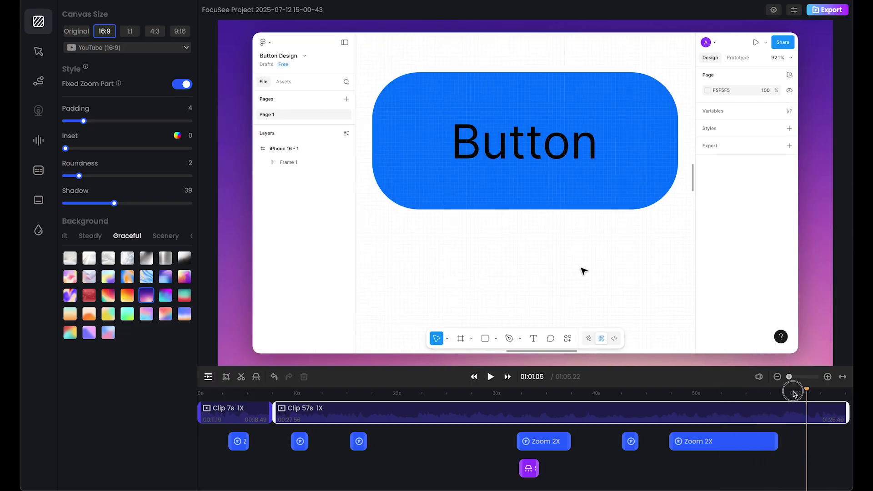
left_click(273, 376)
left_click_drag(274, 375, 523, 389)
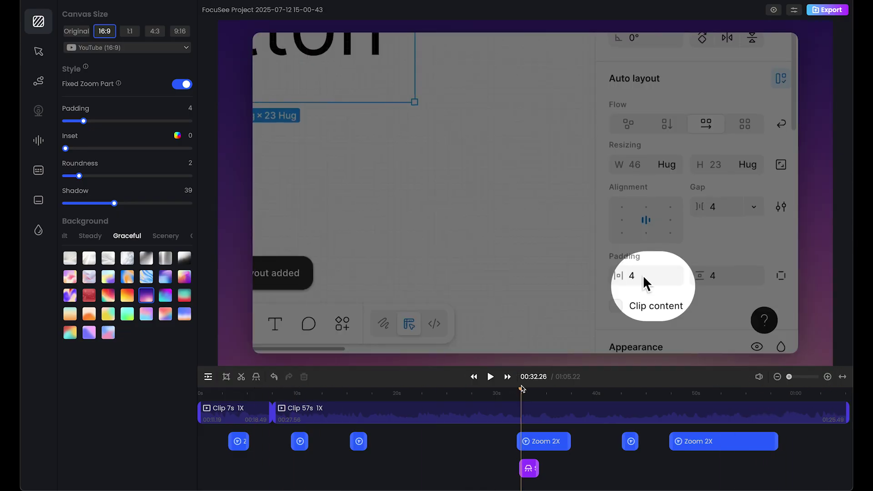
Export the video as a 4K, 30fps MP4 into the Desktop Export folder.
left_click(827, 10)
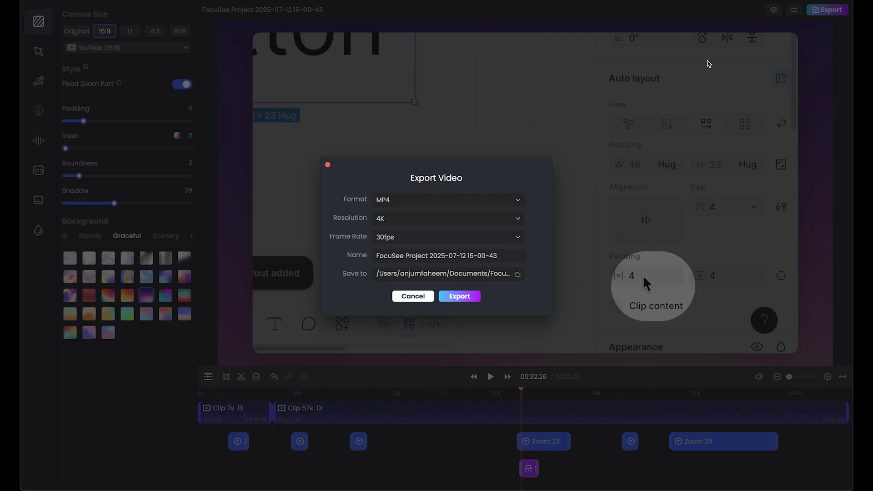
left_click(385, 201)
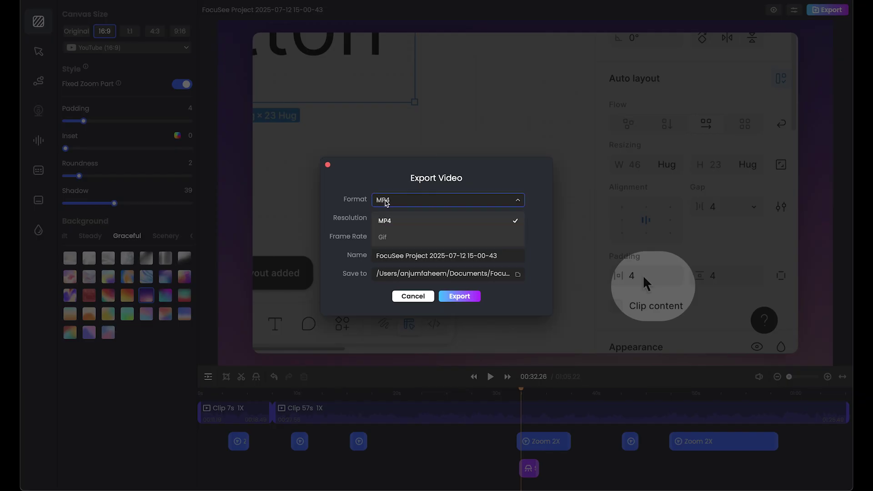
left_click(384, 219)
left_click(389, 220)
left_click(396, 226)
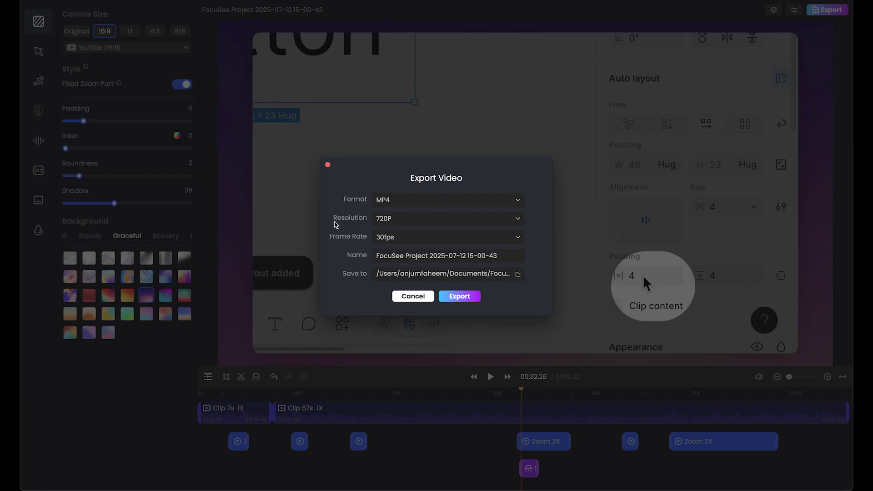
left_click(390, 224)
left_click(387, 287)
left_click(517, 275)
left_click(460, 296)
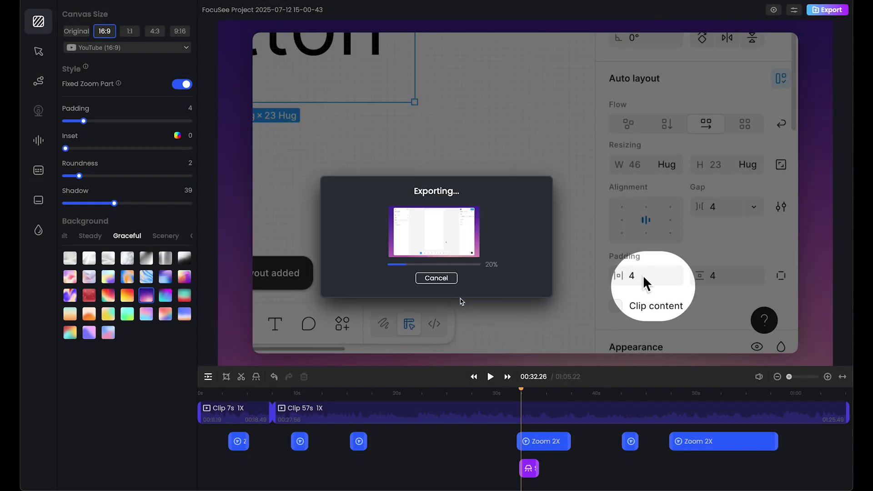